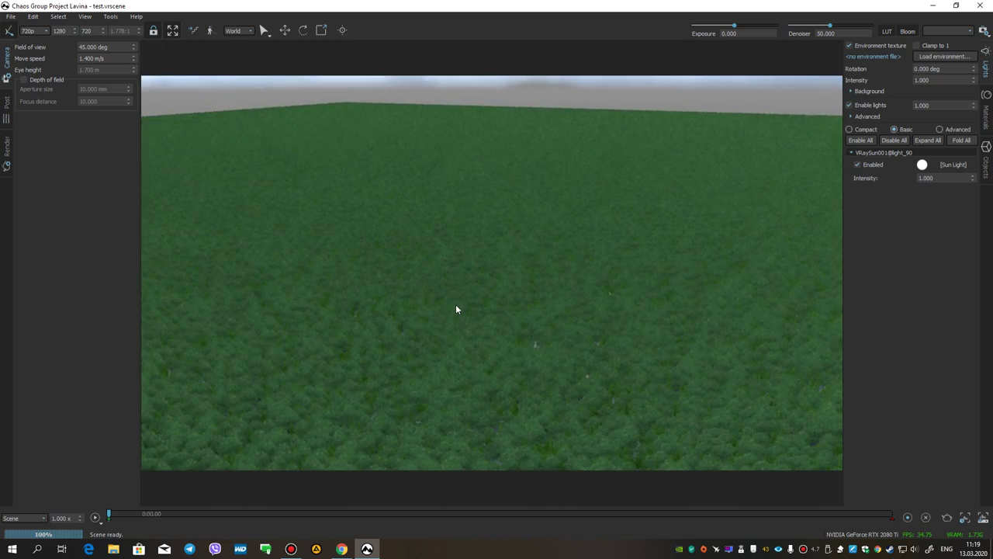
Enable opacity maps (clip mode) in the advanced render settings for the forest's foliage.
{"action": "key", "text": "w"}
{"action": "key", "text": "w"}
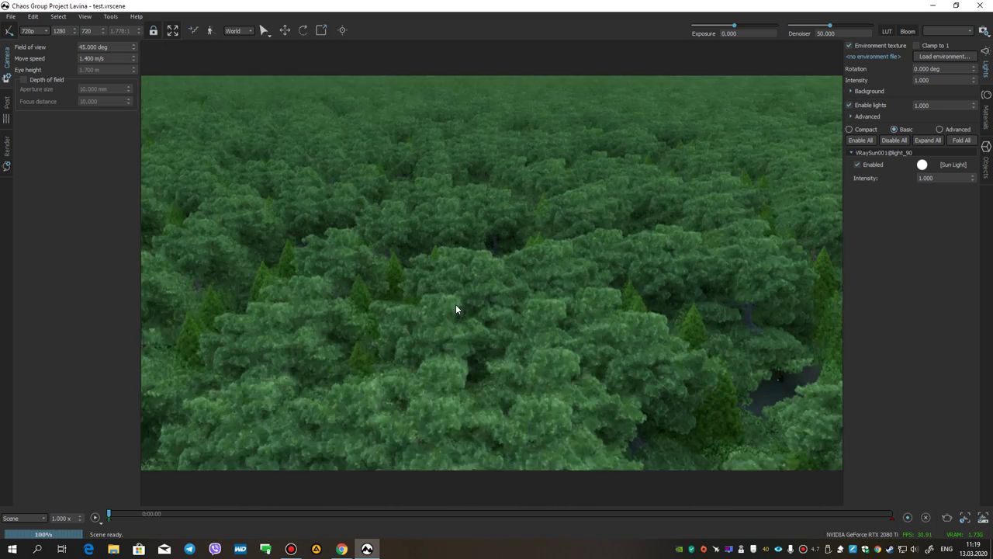
{"action": "key", "text": "w"}
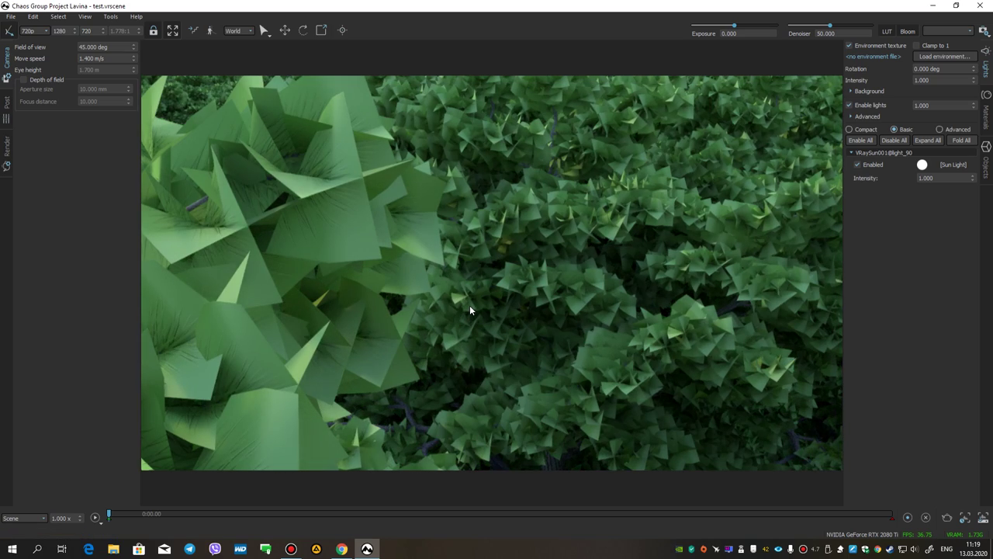
{"action": "key", "text": "s"}
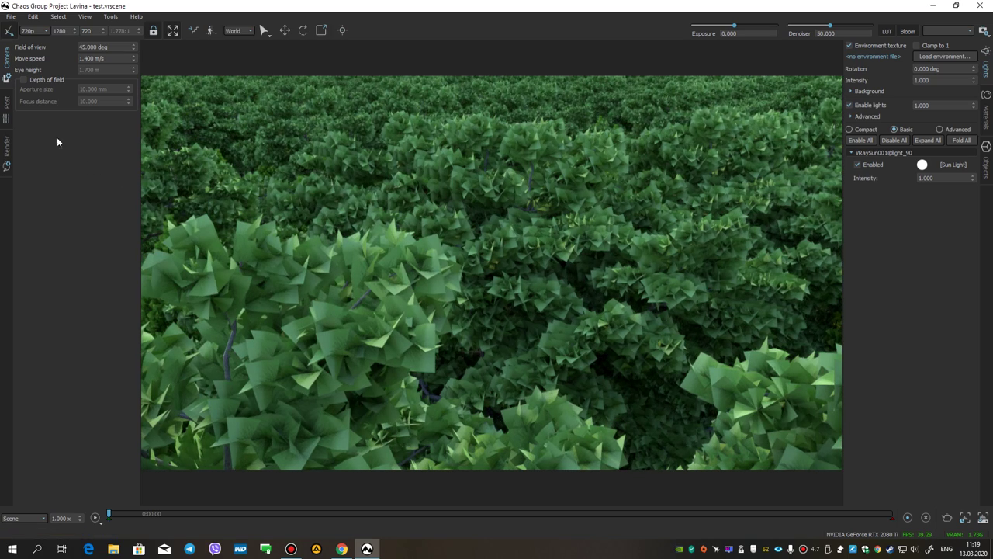
{"action": "left_click", "coordinate": [9, 145]}
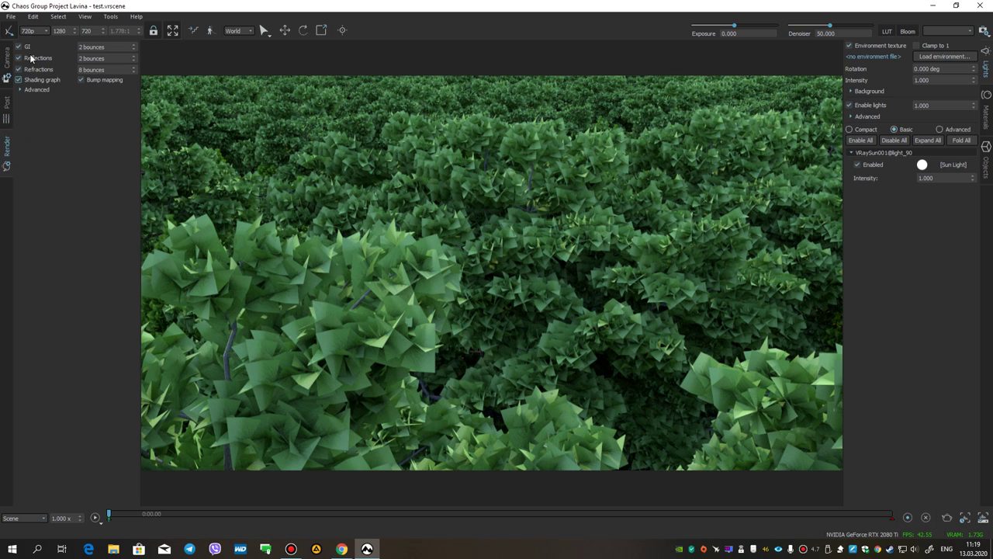
{"action": "left_click", "coordinate": [7, 101]}
{"action": "left_click", "coordinate": [9, 64]}
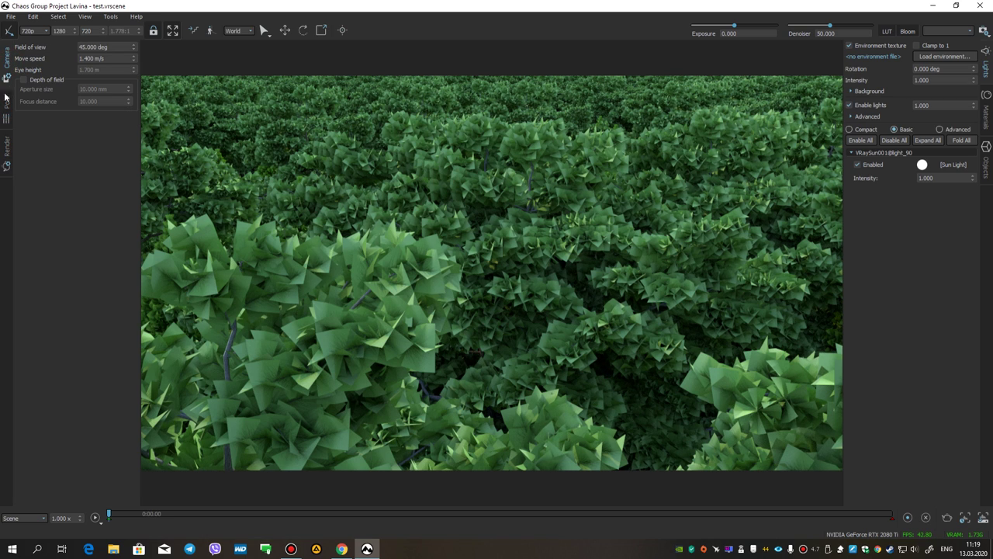
{"action": "left_click", "coordinate": [8, 145]}
{"action": "left_click", "coordinate": [20, 91]}
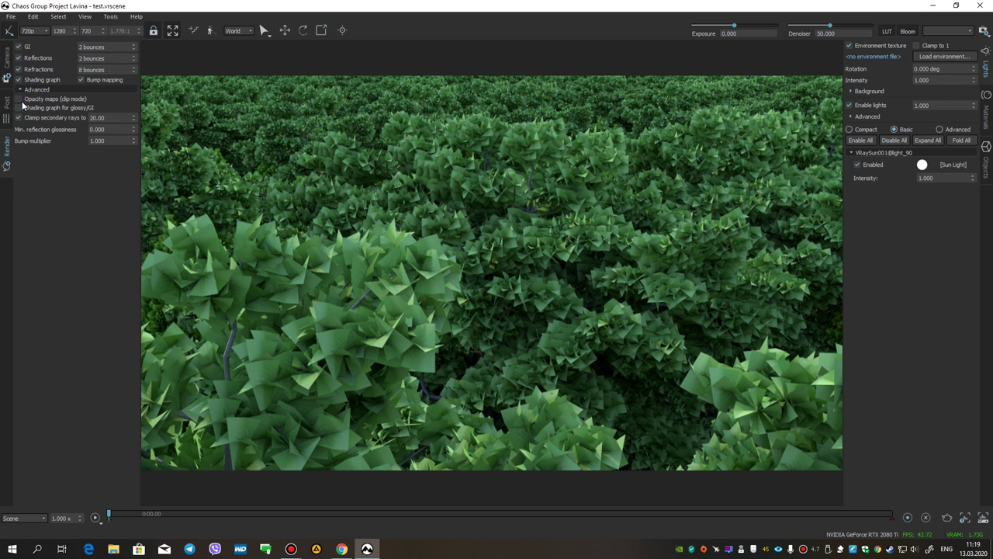
{"action": "left_click", "coordinate": [18, 99]}
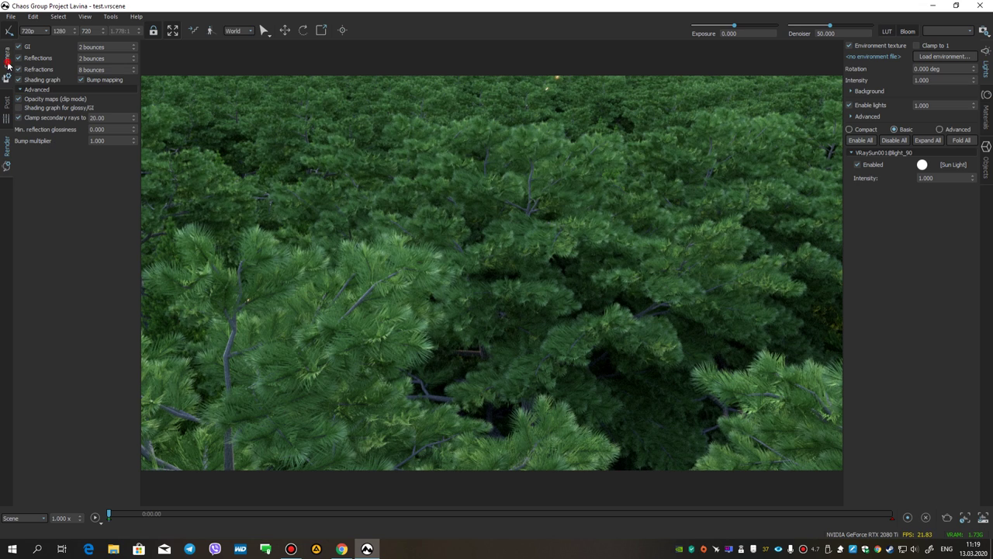
Enable the camera's depth of field and focus it on the pine branches in the foreground.
{"action": "left_click", "coordinate": [7, 59]}
{"action": "left_click", "coordinate": [25, 80]}
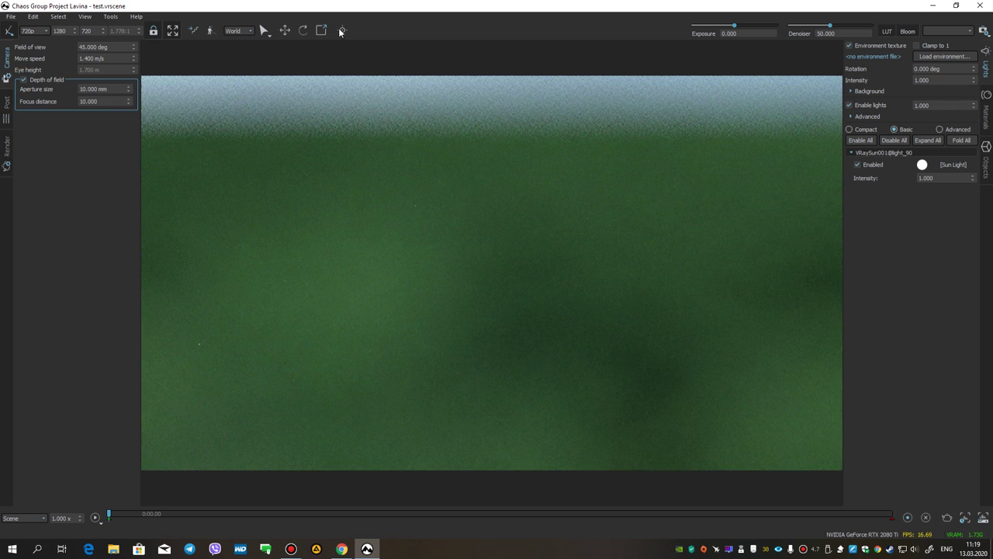
{"action": "left_click", "coordinate": [381, 287]}
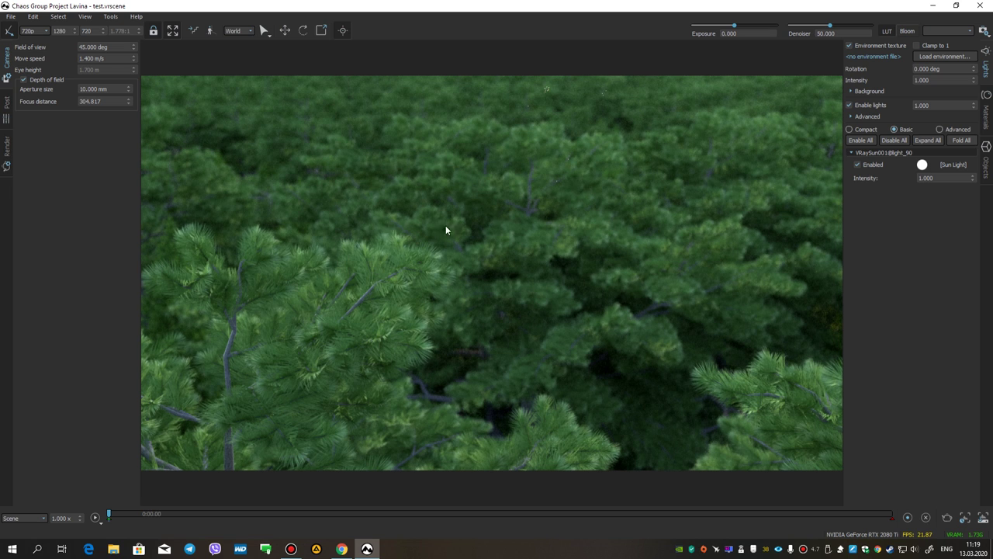
Load quarry_03_4k.hdr as the environment texture clamped to 1, and raise the exposure to 2.059.
{"action": "left_click", "coordinate": [944, 57]}
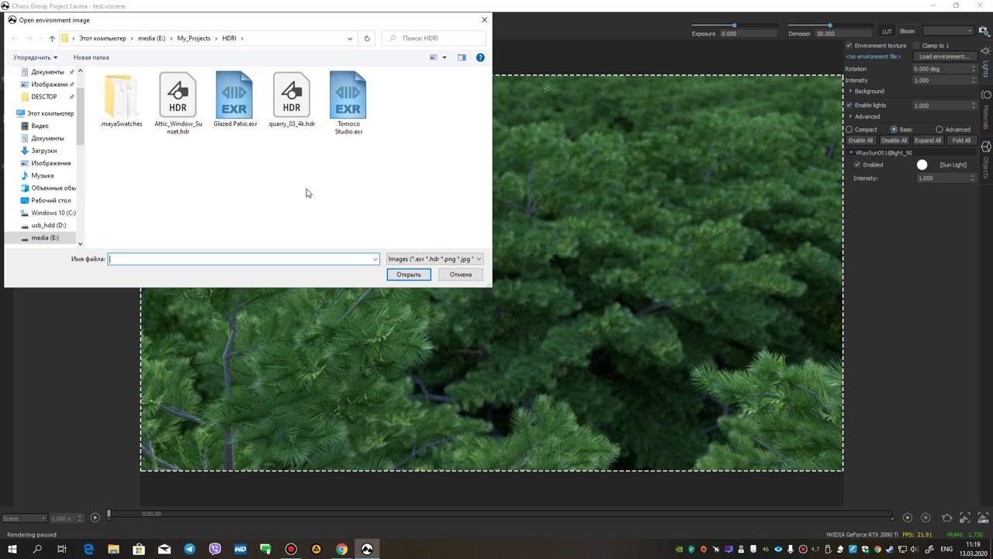
{"action": "double_click", "coordinate": [292, 101]}
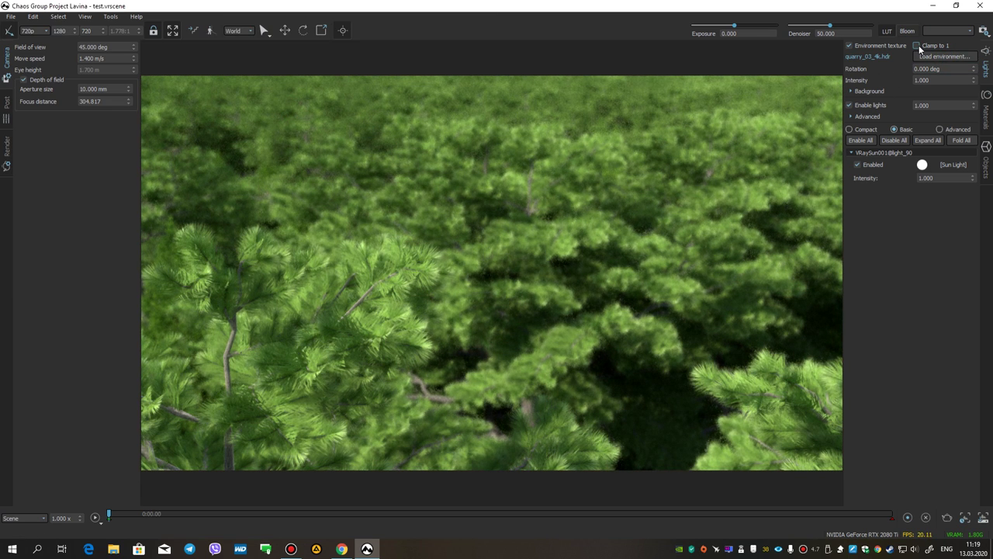
{"action": "left_click", "coordinate": [917, 46]}
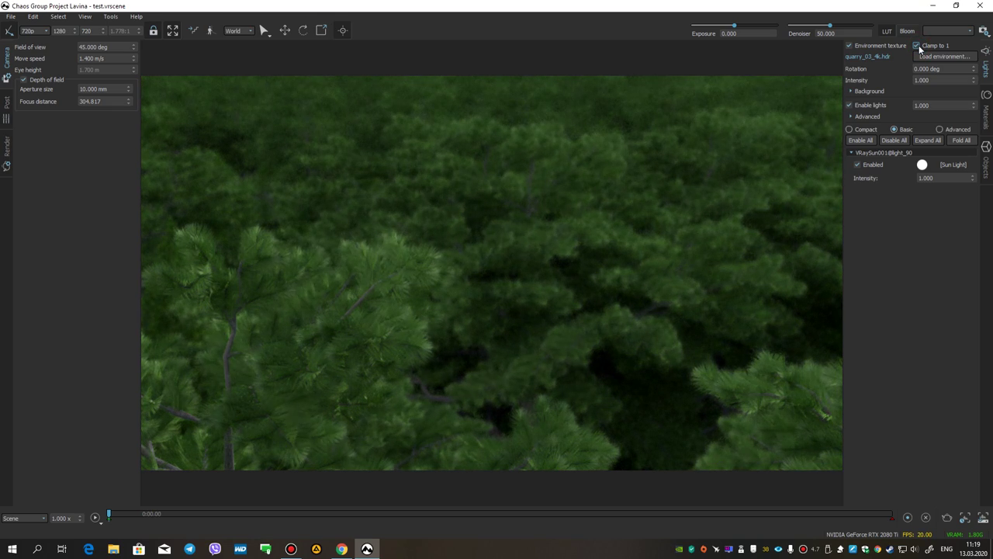
{"action": "left_click_drag", "start_coordinate": [736, 27], "coordinate": [752, 25]}
Refocus the depth of field among the trees, first on a near pine and finally on a tree farther back.
{"action": "left_click_drag", "start_coordinate": [591, 215], "coordinate": [531, 124]}
{"action": "scroll", "coordinate": [505, 178], "scroll_direction": "up", "scroll_amount": 5}
{"action": "left_click", "coordinate": [342, 31]}
{"action": "left_click", "coordinate": [368, 164]}
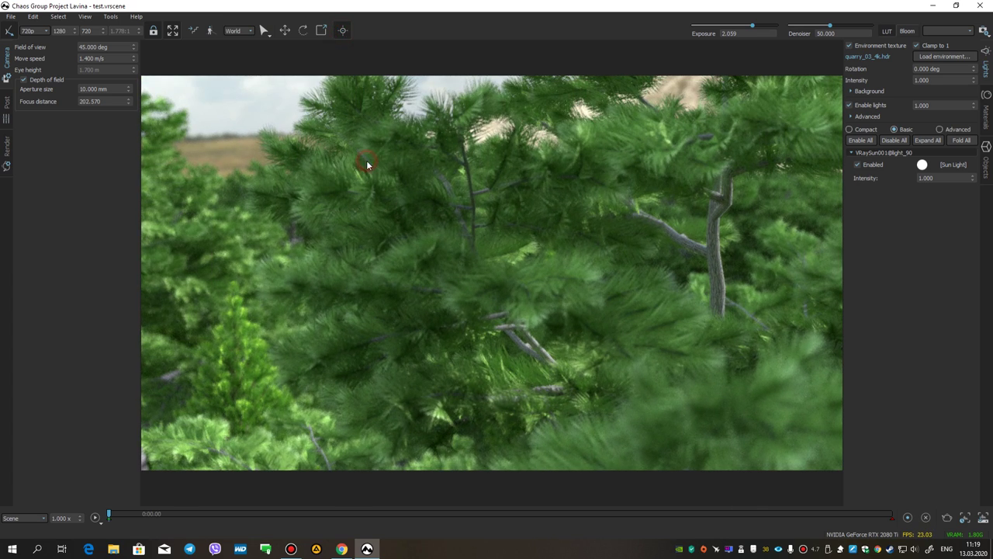
{"action": "left_click", "coordinate": [542, 292]}
{"action": "right_click", "coordinate": [375, 253]}
{"action": "left_click_drag", "start_coordinate": [374, 253], "coordinate": [271, 246]}
{"action": "left_click_drag", "start_coordinate": [369, 298], "coordinate": [346, 298]}
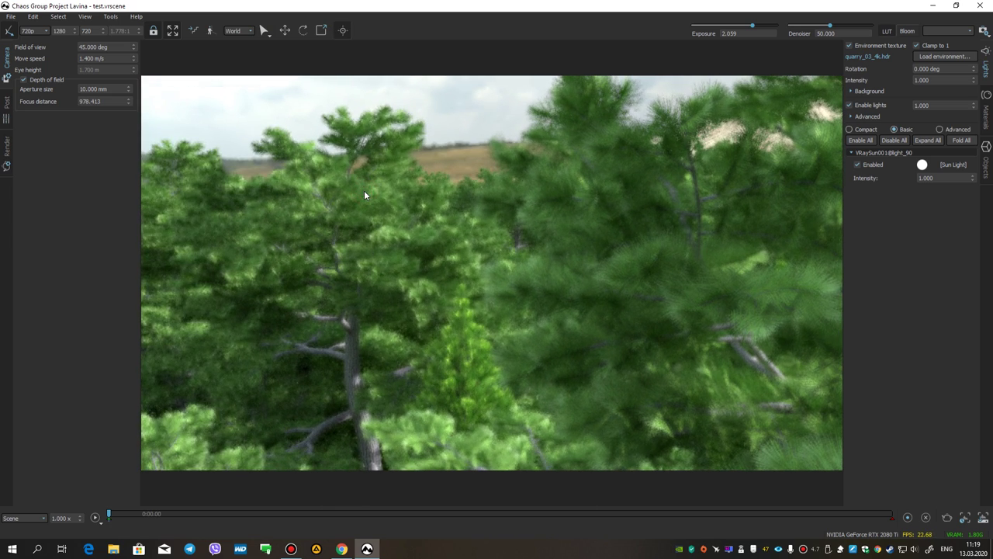
Examine the forest from among and above the trees with depth of field enabled.
{"action": "scroll", "coordinate": [291, 308], "scroll_direction": "up", "scroll_amount": 2}
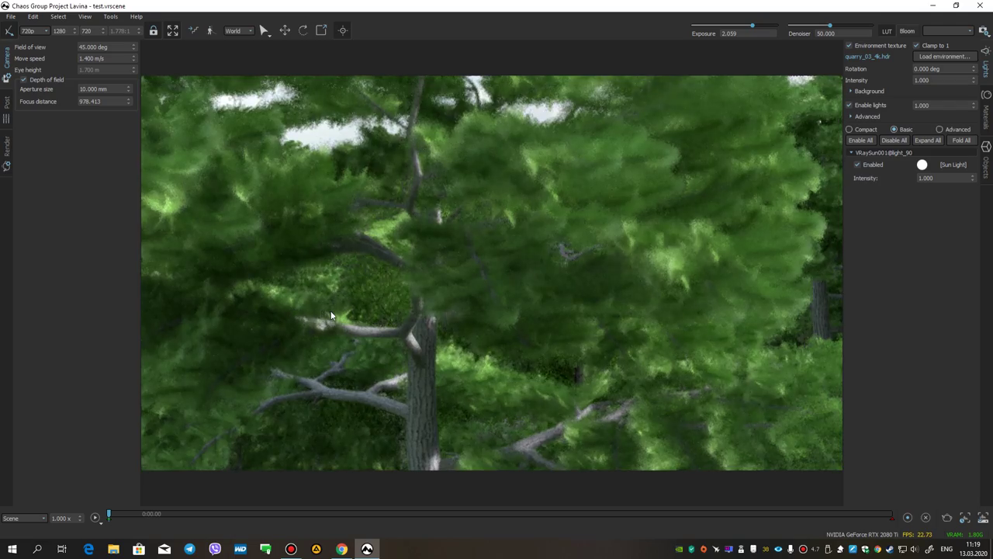
{"action": "scroll", "coordinate": [331, 311], "scroll_direction": "down", "scroll_amount": 3}
{"action": "left_click", "coordinate": [399, 314]}
{"action": "left_click_drag", "start_coordinate": [399, 313], "coordinate": [281, 402]}
{"action": "key", "text": "w"}
{"action": "key", "text": "w"}
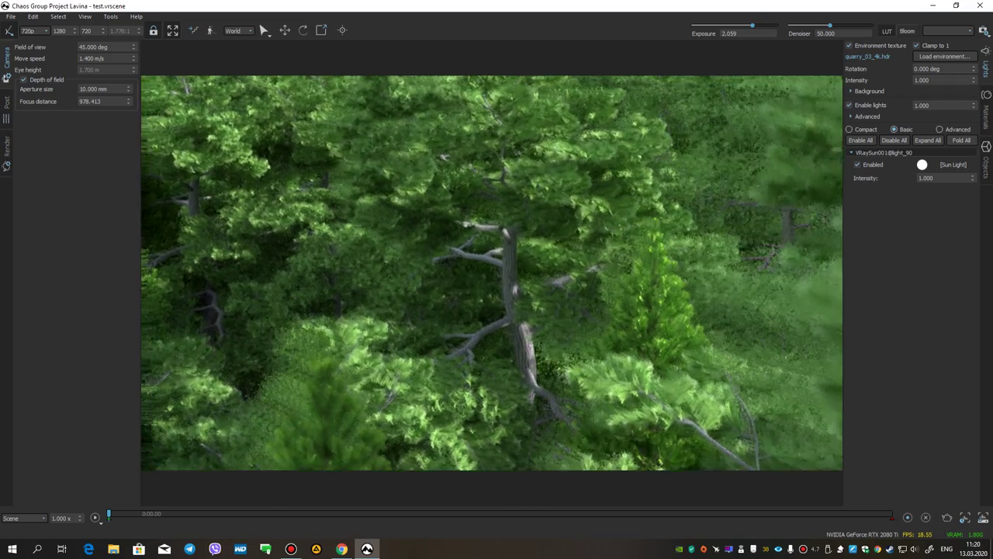
{"action": "key", "text": "w"}
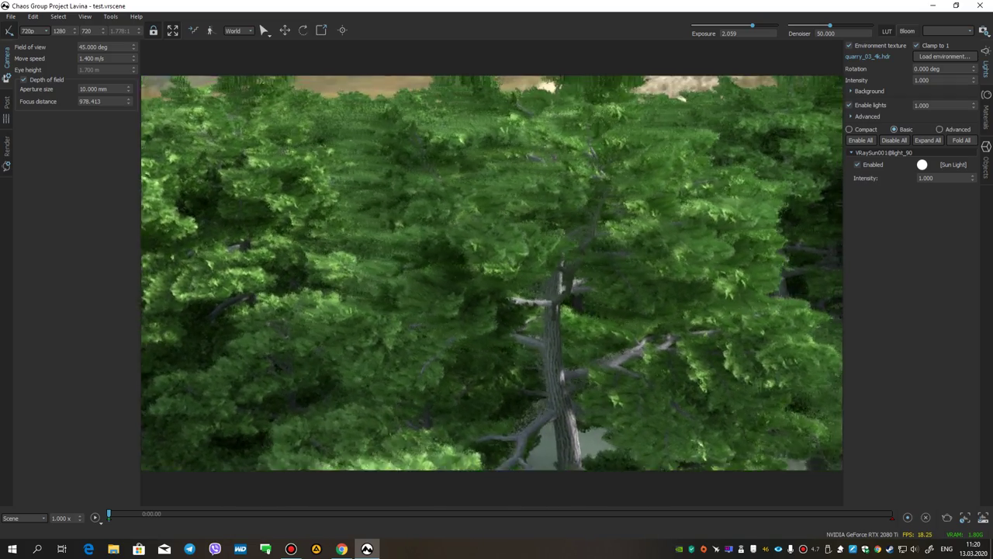
{"action": "key", "text": "w"}
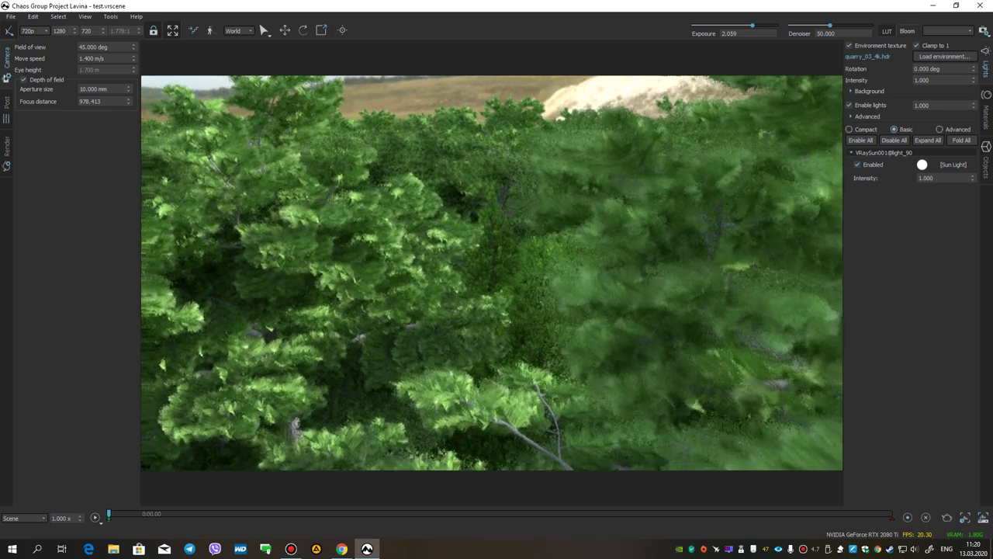
Refocus the depth of field on the near pine branches and turn the depth of field off.
{"action": "left_click_drag", "start_coordinate": [371, 306], "coordinate": [531, 279]}
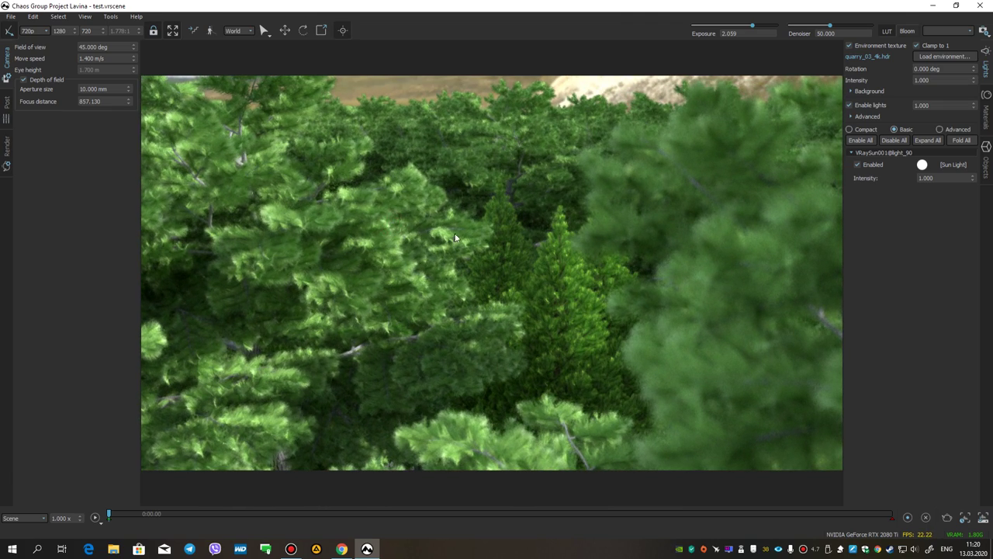
{"action": "left_click", "coordinate": [644, 199]}
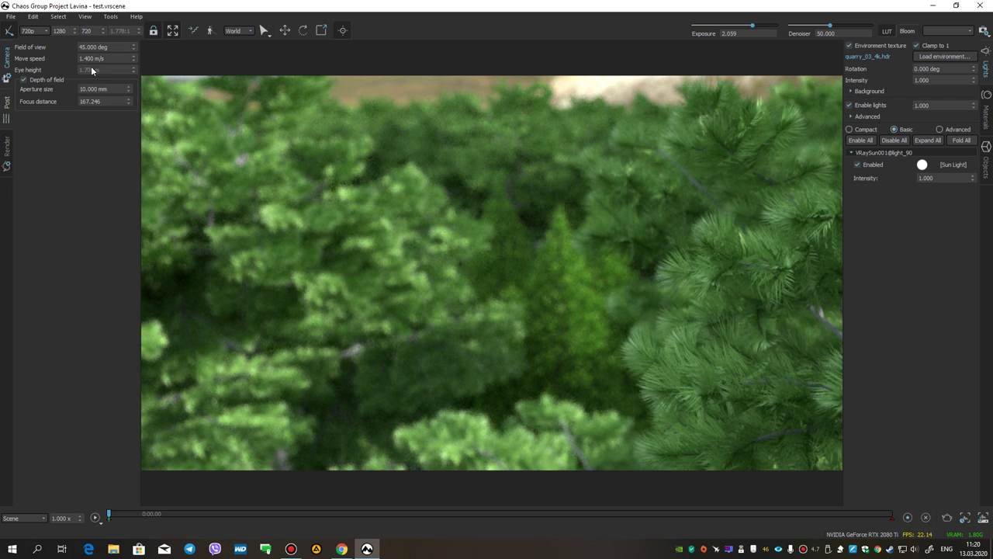
{"action": "left_click", "coordinate": [24, 80]}
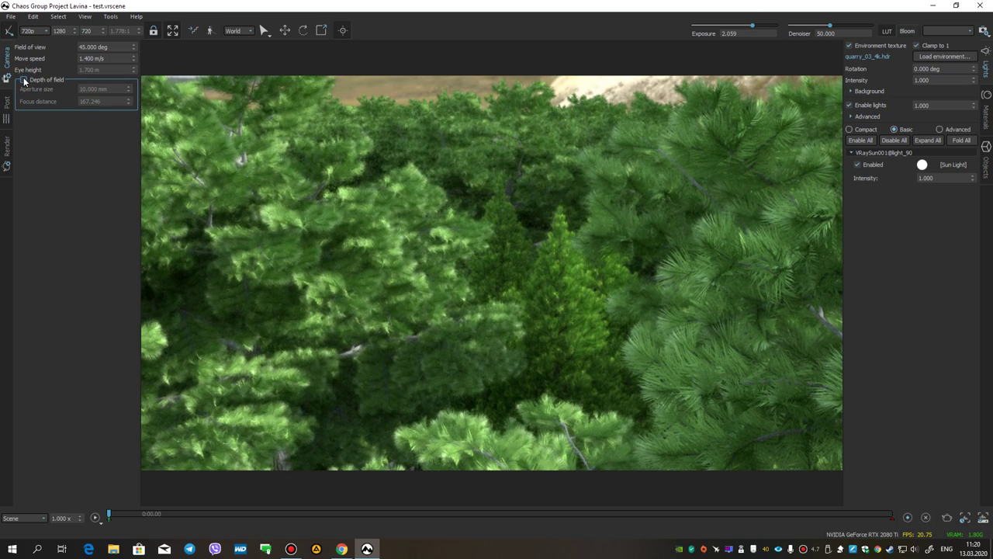
Examine the pine needles and branches at close range without depth of field.
{"action": "left_click_drag", "start_coordinate": [503, 267], "coordinate": [272, 164]}
{"action": "key", "text": "w"}
{"action": "key", "text": "w"}
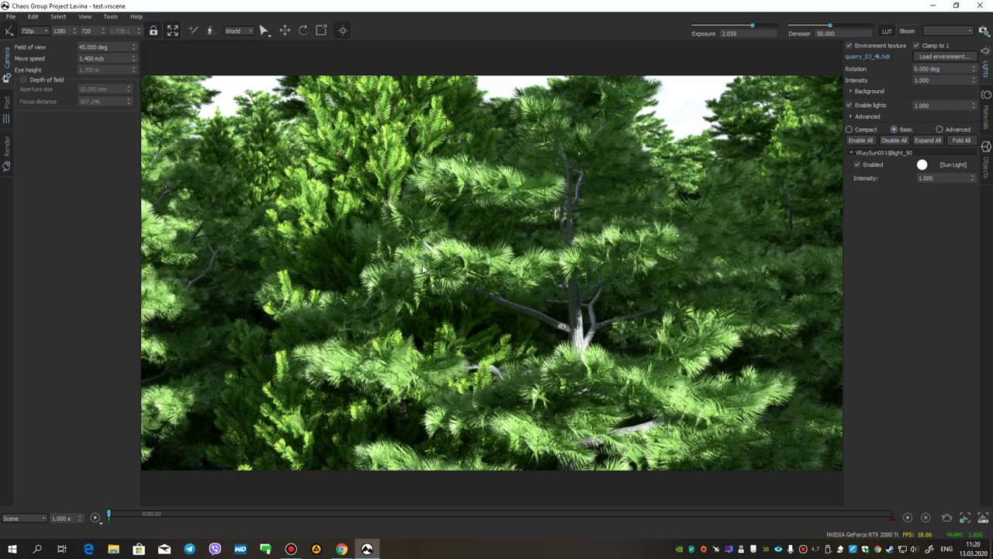
{"action": "key", "text": "w"}
{"action": "left_click_drag", "start_coordinate": [464, 239], "coordinate": [496, 178]}
{"action": "key", "text": "w"}
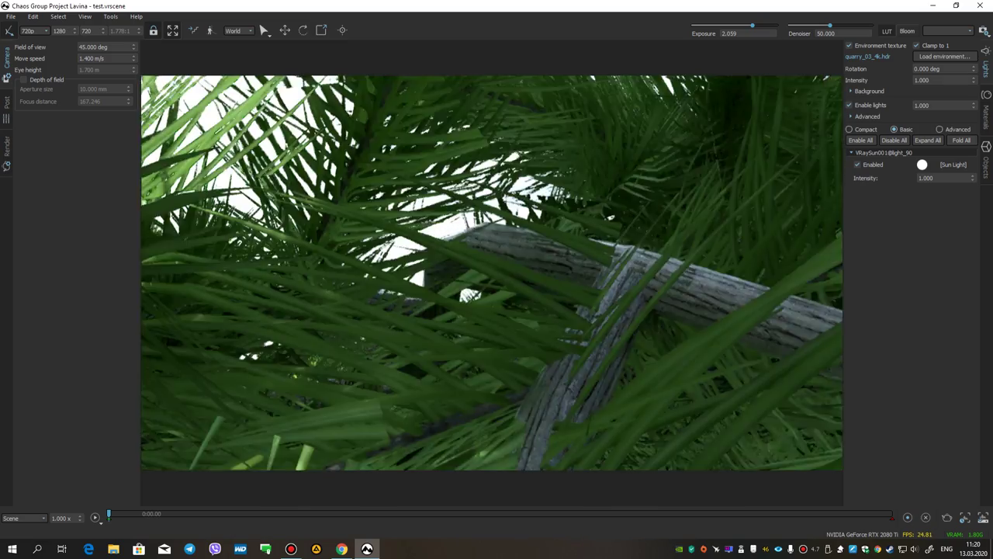
{"action": "key", "text": "w"}
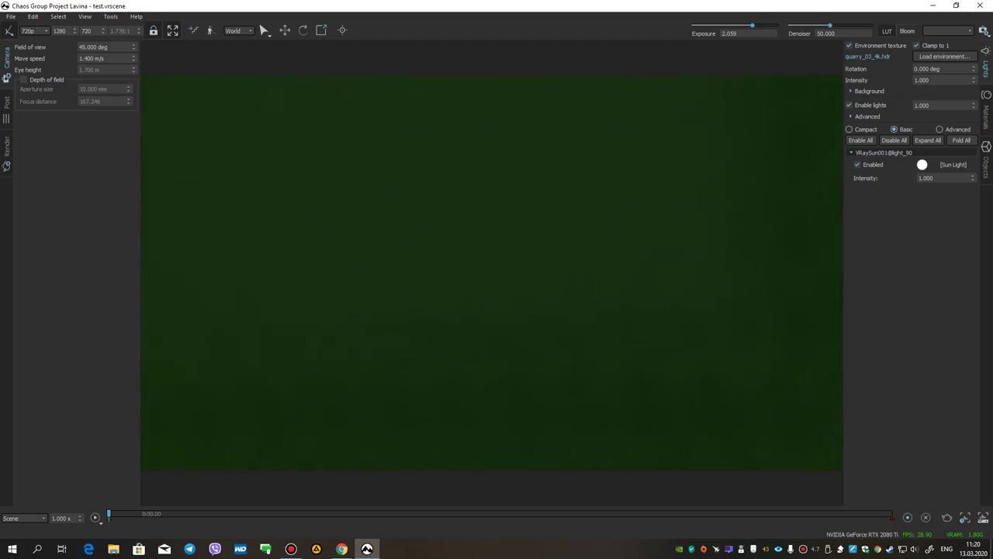
{"action": "key", "text": "s"}
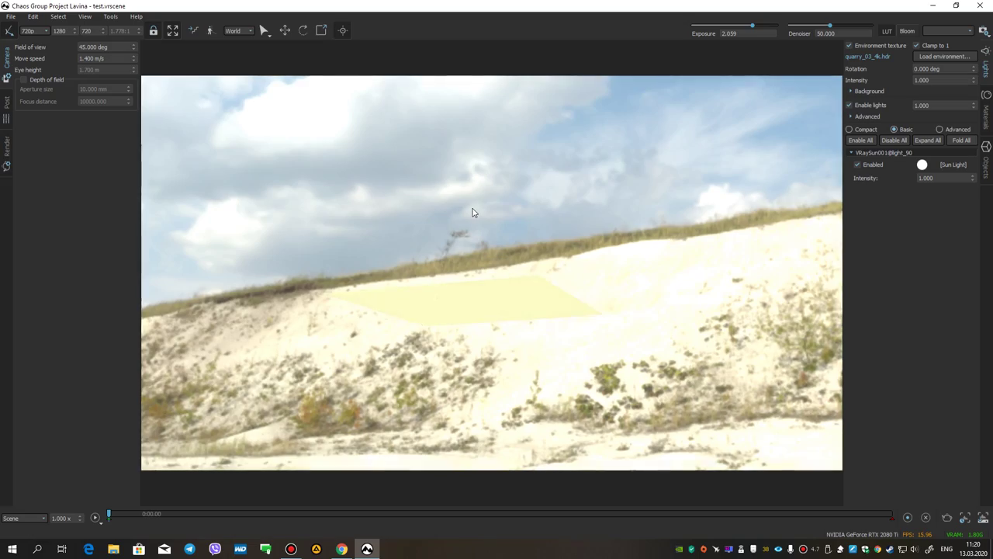
Examine the pale yellow plane in front of the quarry hillside and select it with the rotation gizmo active.
{"action": "left_click_drag", "start_coordinate": [506, 267], "coordinate": [497, 241]}
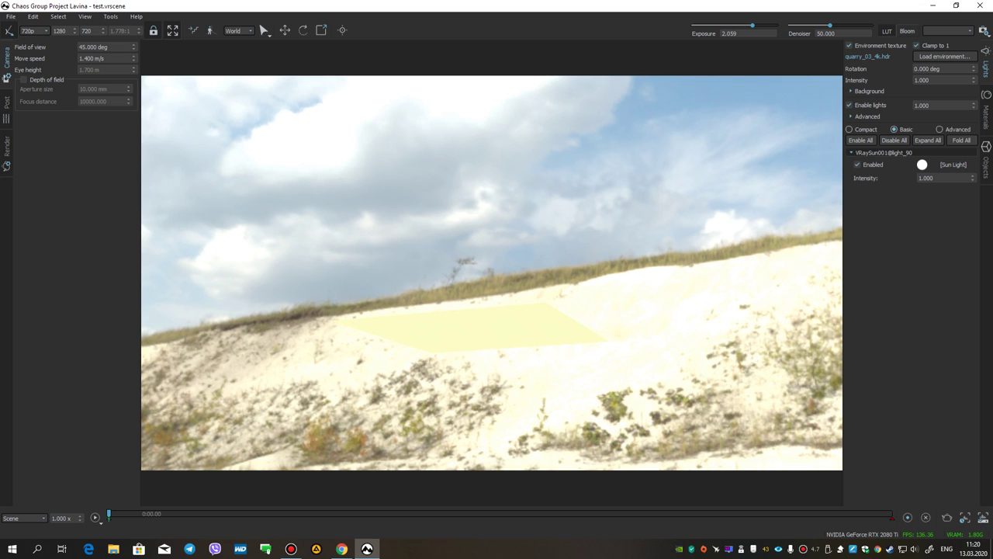
{"action": "key", "text": "w"}
{"action": "left_click_drag", "start_coordinate": [486, 299], "coordinate": [485, 368]}
{"action": "right_click_drag", "start_coordinate": [470, 154], "coordinate": [456, 191]}
{"action": "left_click", "coordinate": [456, 189]}
{"action": "key", "text": "e"}
{"action": "key", "text": "s"}
{"action": "left_click_drag", "start_coordinate": [560, 216], "coordinate": [548, 135]}
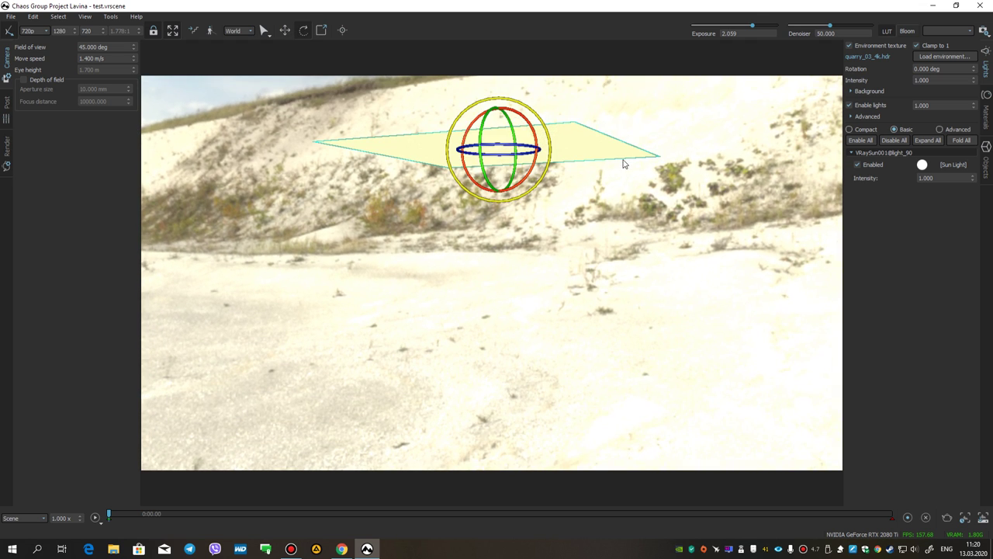
Return to the forest and inspect the trees against the quarry background at treetop level.
{"action": "key", "text": "w"}
{"action": "key", "text": "e"}
{"action": "key", "text": "s"}
{"action": "key", "text": "q"}
{"action": "key", "text": "d"}
{"action": "key", "text": "e"}
{"action": "key", "text": "q"}
{"action": "key", "text": "w"}
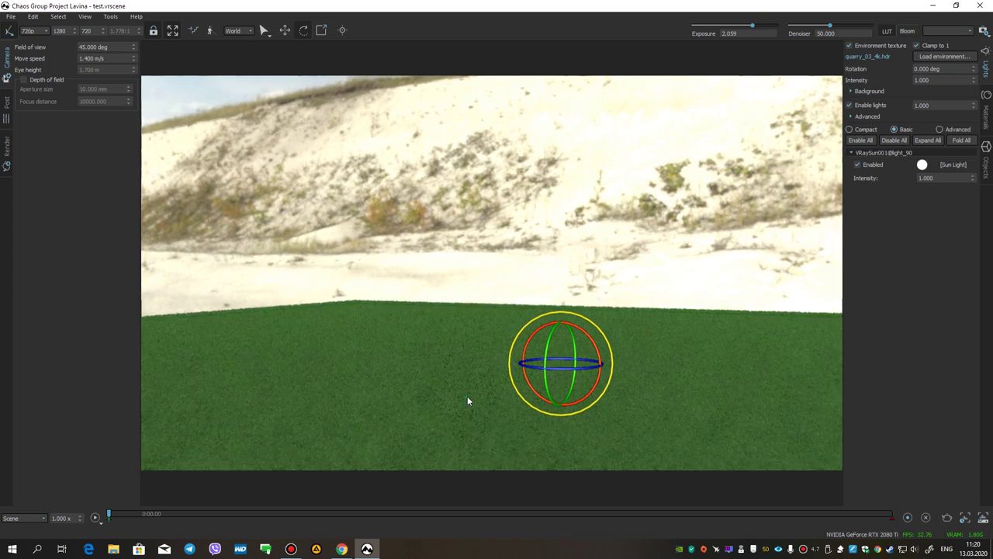
{"action": "scroll", "coordinate": [467, 395], "scroll_direction": "up", "scroll_amount": 10}
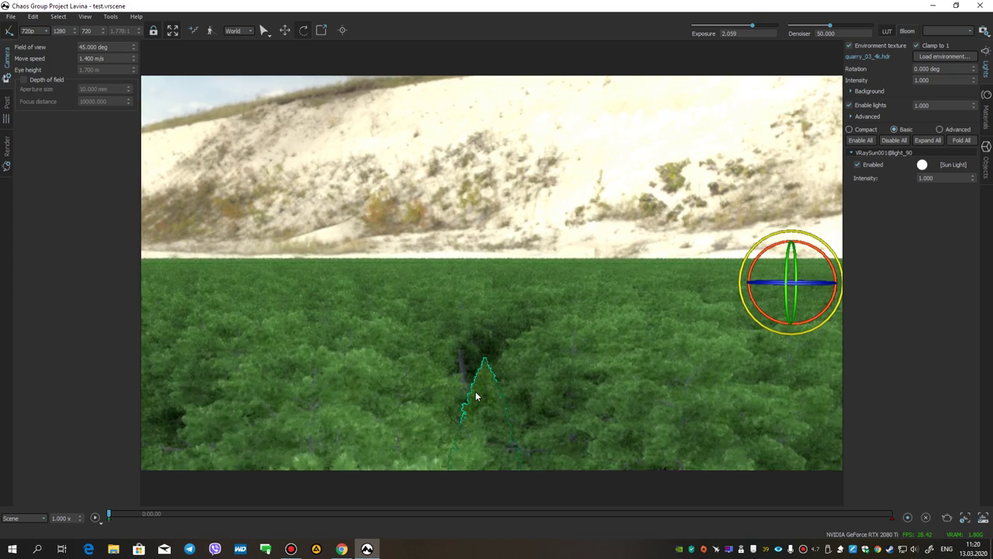
{"action": "scroll", "coordinate": [476, 394], "scroll_direction": "up", "scroll_amount": 4}
{"action": "right_click_drag", "start_coordinate": [494, 283], "coordinate": [490, 280]}
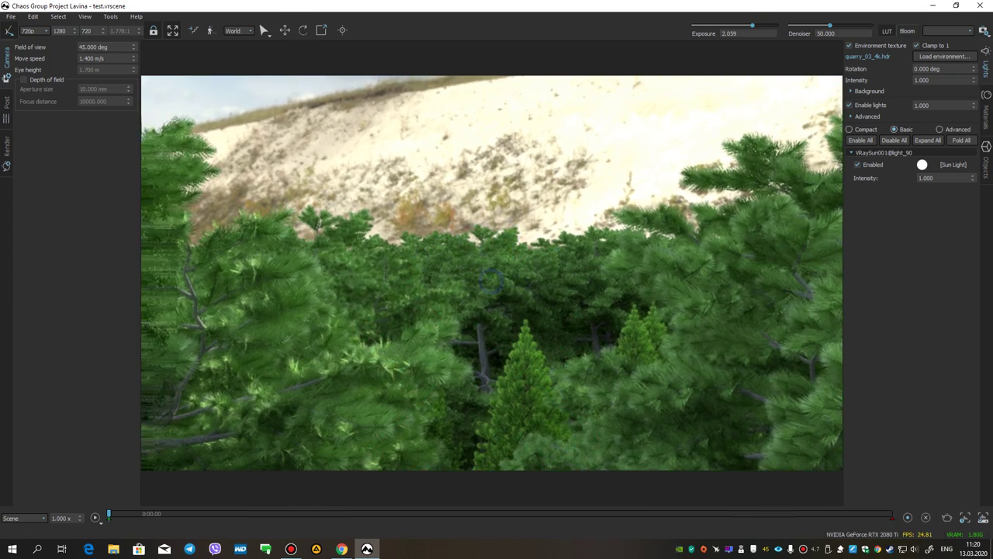
{"action": "left_click", "coordinate": [926, 517]}
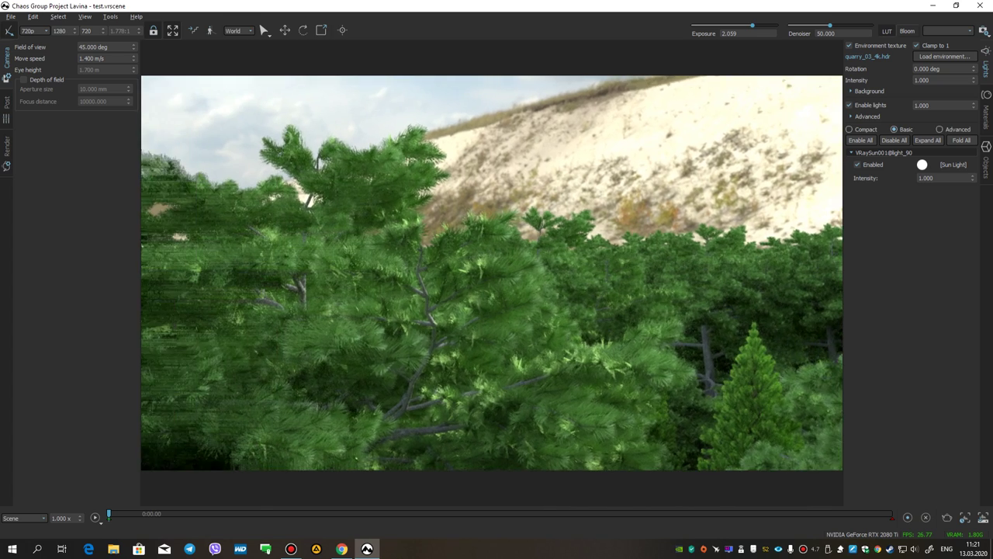
{"action": "right_click_drag", "start_coordinate": [658, 329], "coordinate": [686, 348]}
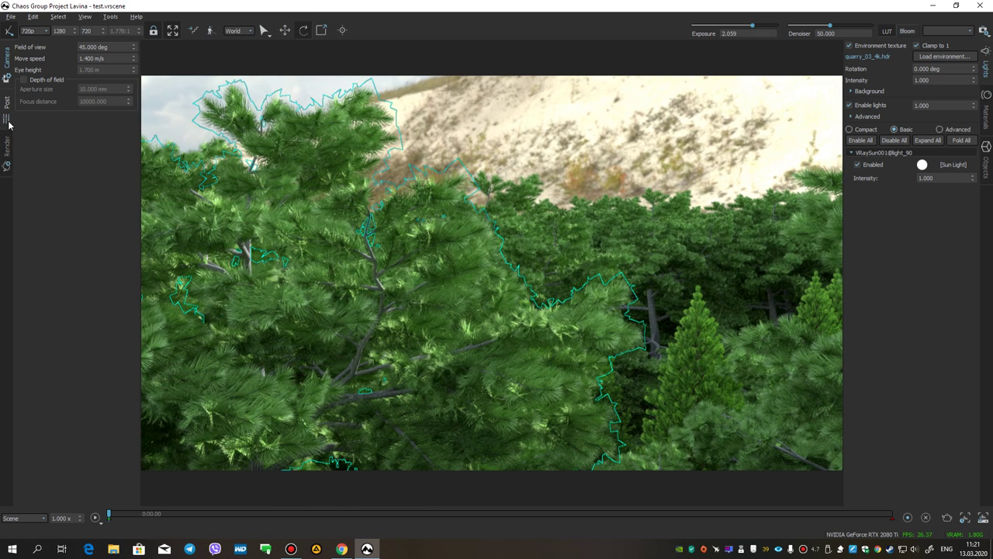
Turn opacity maps (clip mode) off to compare the foliage, and turn them back on.
{"action": "left_click", "coordinate": [7, 146]}
{"action": "left_click", "coordinate": [19, 99]}
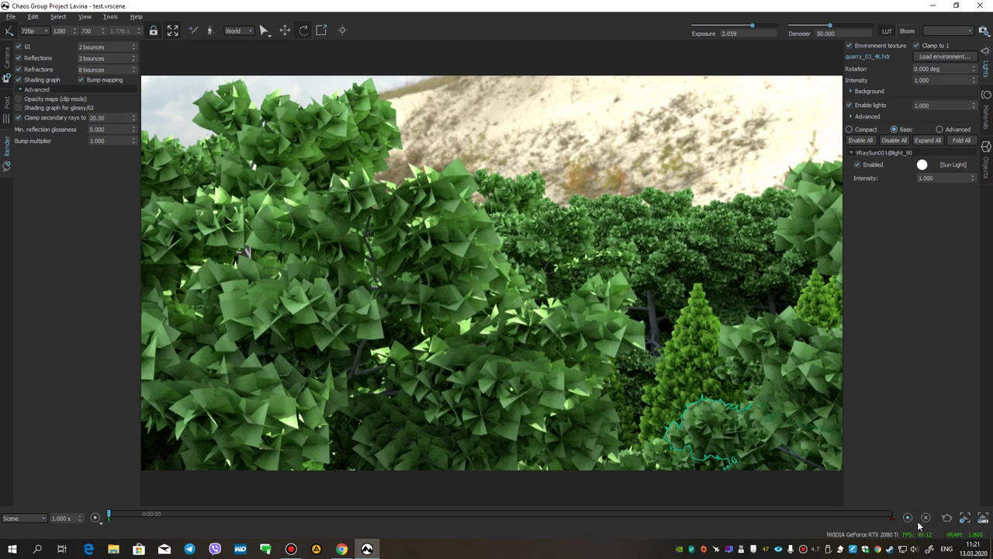
{"action": "left_click_drag", "start_coordinate": [505, 291], "coordinate": [527, 290]}
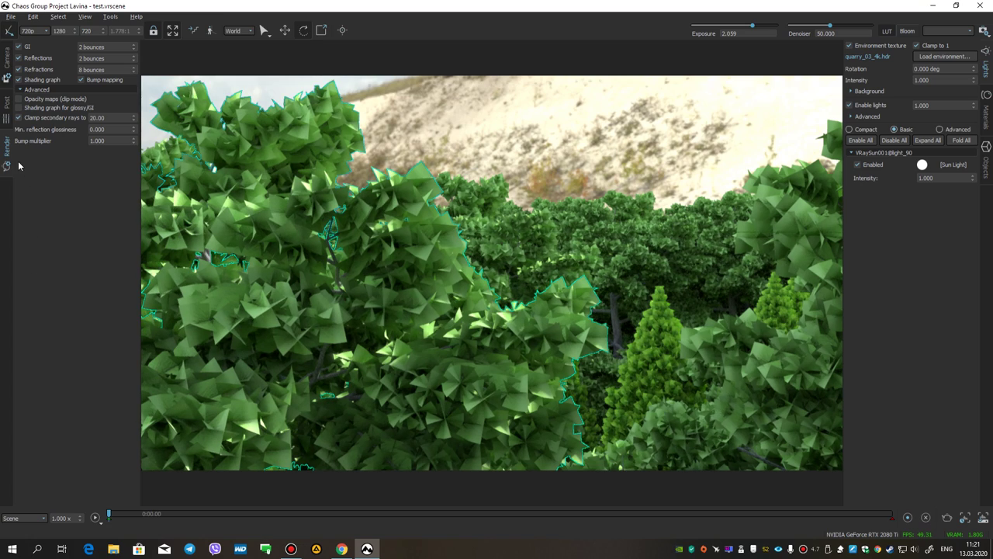
{"action": "left_click", "coordinate": [20, 99]}
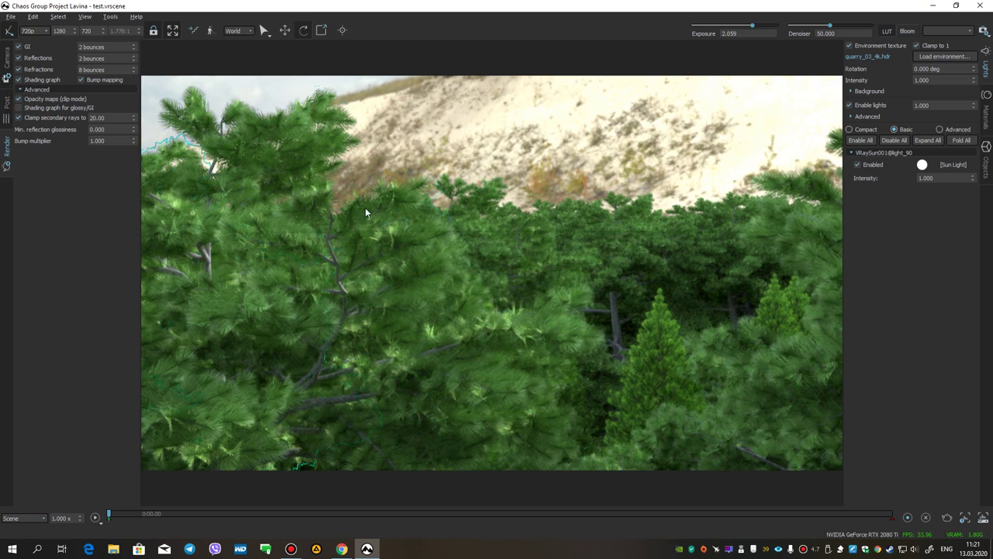
Inspect the pine canopy from above and the small conifers standing in the gap between the trees.
{"action": "scroll", "coordinate": [466, 206], "scroll_direction": "up", "scroll_amount": 3}
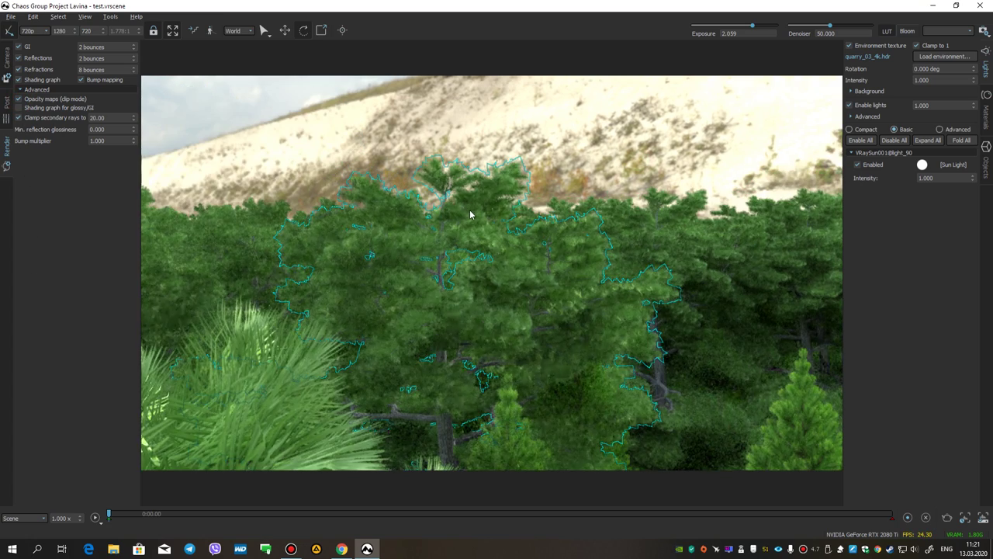
{"action": "left_click_drag", "start_coordinate": [495, 241], "coordinate": [711, 423]}
{"action": "key", "text": "w"}
{"action": "left_click_drag", "start_coordinate": [512, 290], "coordinate": [513, 253]}
{"action": "left_click", "coordinate": [492, 229]}
{"action": "left_click", "coordinate": [370, 144]}
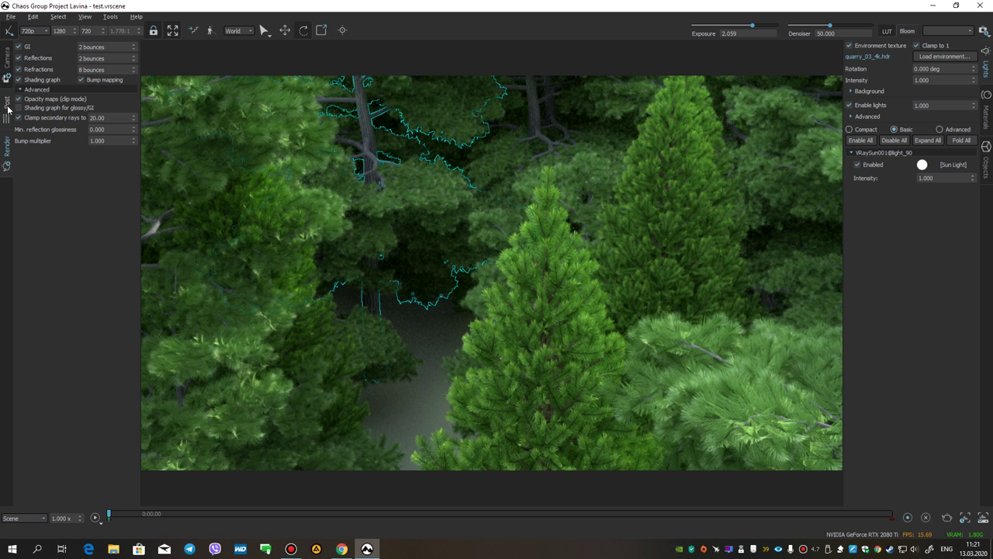
Enable depth of field with an aperture size of 30 mm and pick the foremost small conifer as the focus point.
{"action": "left_click", "coordinate": [7, 75]}
{"action": "left_click", "coordinate": [24, 80]}
{"action": "left_click", "coordinate": [104, 88]}
{"action": "left_click_drag", "start_coordinate": [104, 89], "coordinate": [62, 89]}
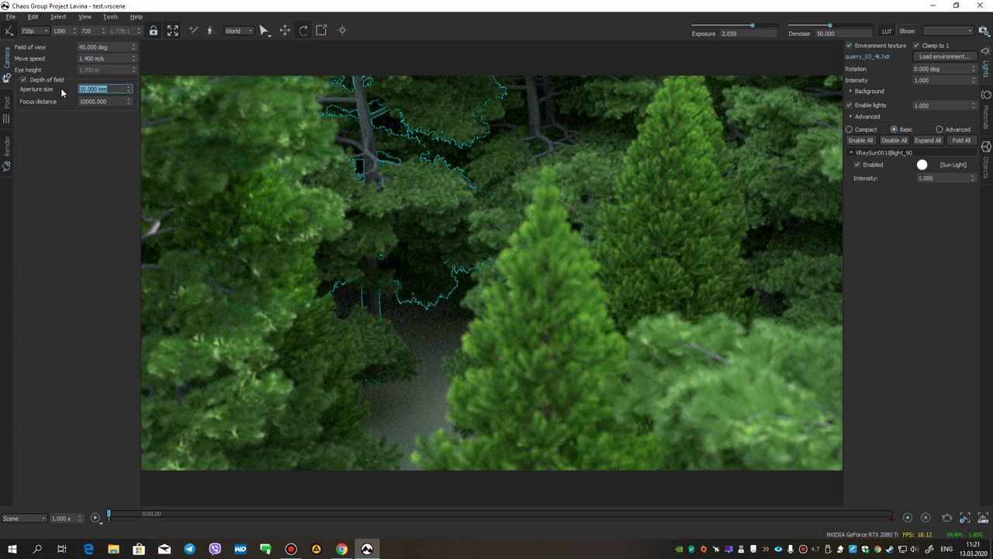
{"action": "type", "text": "30"}
{"action": "key", "text": "Return"}
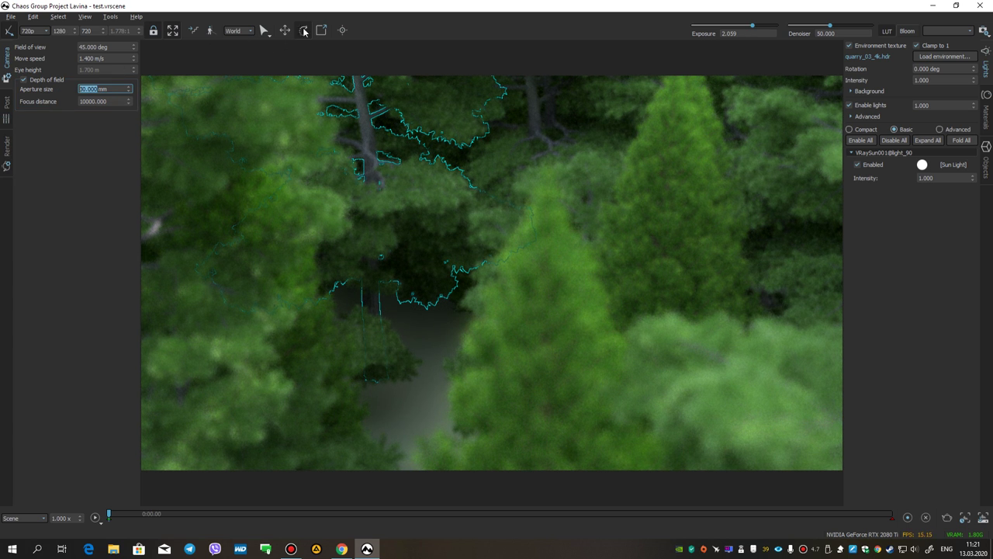
{"action": "left_click", "coordinate": [340, 30]}
{"action": "left_click", "coordinate": [540, 249]}
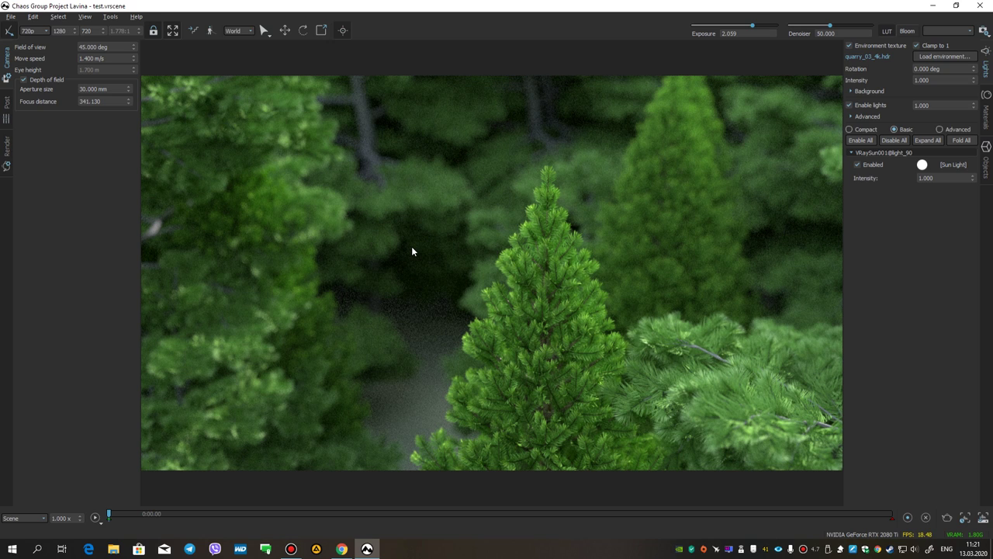
Refocus the camera on the pine needles and branches at close range, picking focus points at several depths.
{"action": "mouse_move", "coordinate": [411, 246]}
{"action": "right_mouse_down"}
{"action": "mouse_move", "coordinate": [272, 237]}
{"action": "mouse_move", "coordinate": [155, 178]}
{"action": "mouse_move", "coordinate": [144, 128]}
{"action": "mouse_move", "coordinate": [143, 155]}
{"action": "mouse_move", "coordinate": [419, 245]}
{"action": "right_mouse_up"}
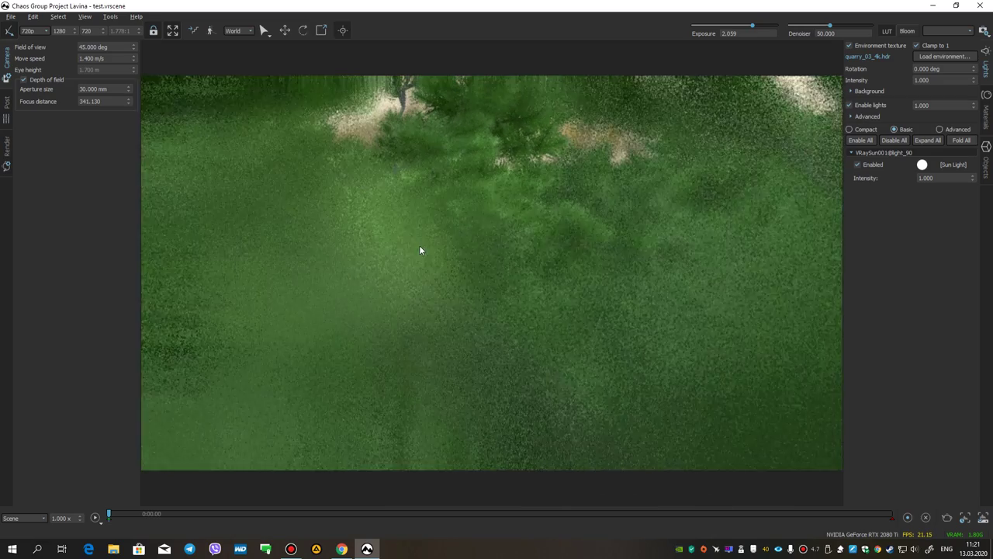
{"action": "left_click", "coordinate": [344, 249]}
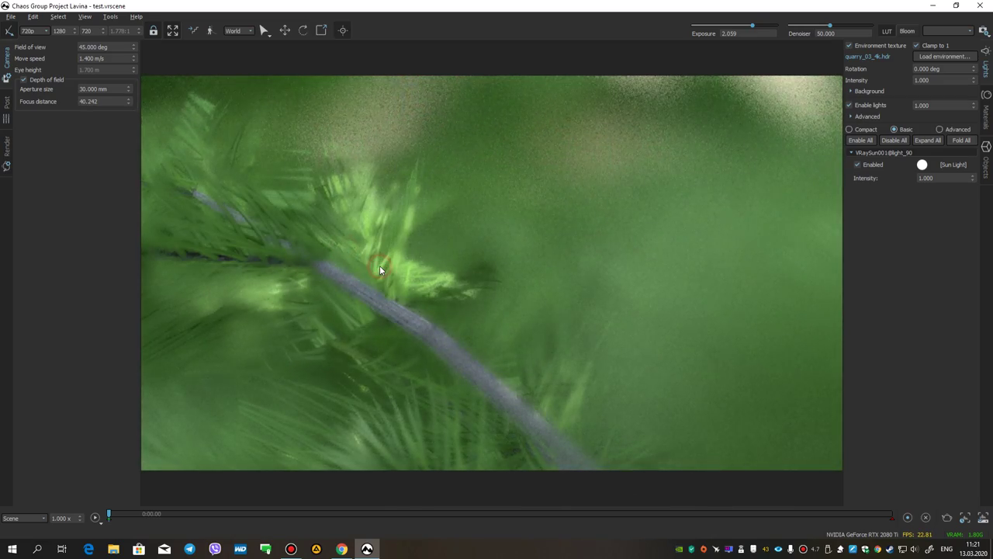
{"action": "left_click", "coordinate": [408, 316]}
{"action": "right_click_drag", "start_coordinate": [413, 262], "coordinate": [501, 237]}
{"action": "left_click", "coordinate": [501, 238]}
{"action": "left_click", "coordinate": [414, 201]}
{"action": "left_click", "coordinate": [414, 202]}
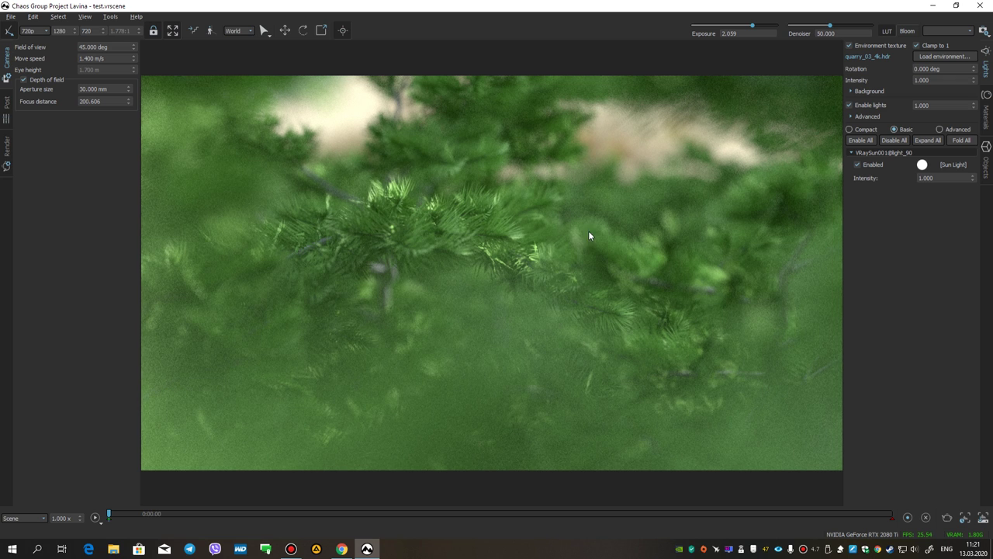
Shift the focus above the treetops between the near pine, a farther treetop, the quarry hillside, the distant forest and the foreground branches.
{"action": "left_click", "coordinate": [655, 178]}
{"action": "left_click", "coordinate": [667, 180]}
{"action": "key", "text": "e"}
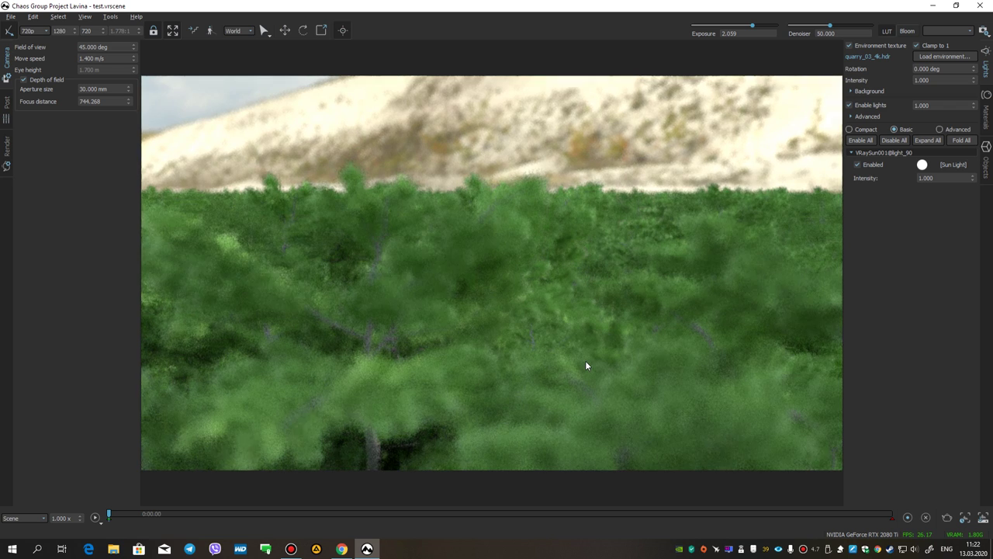
{"action": "left_click", "coordinate": [434, 269]}
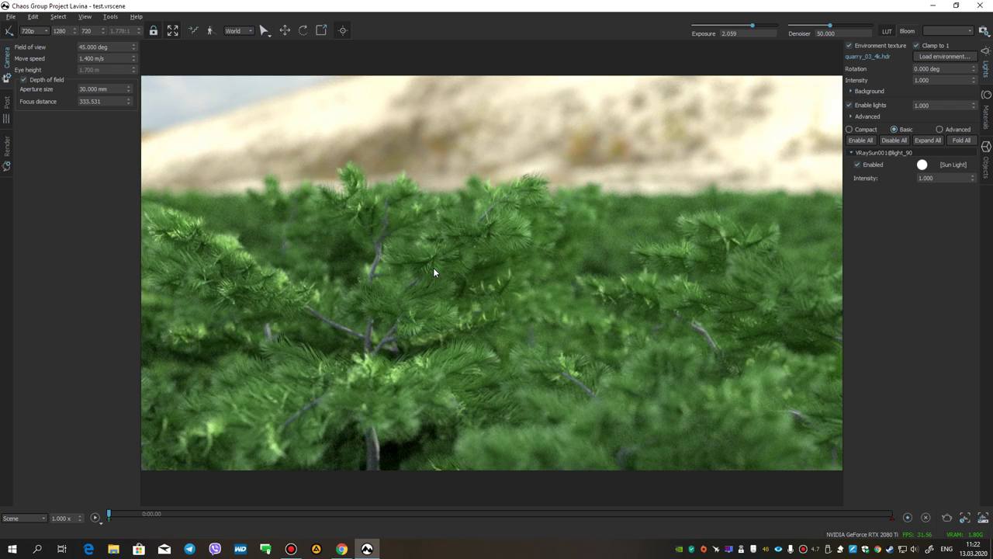
{"action": "left_click", "coordinate": [275, 194]}
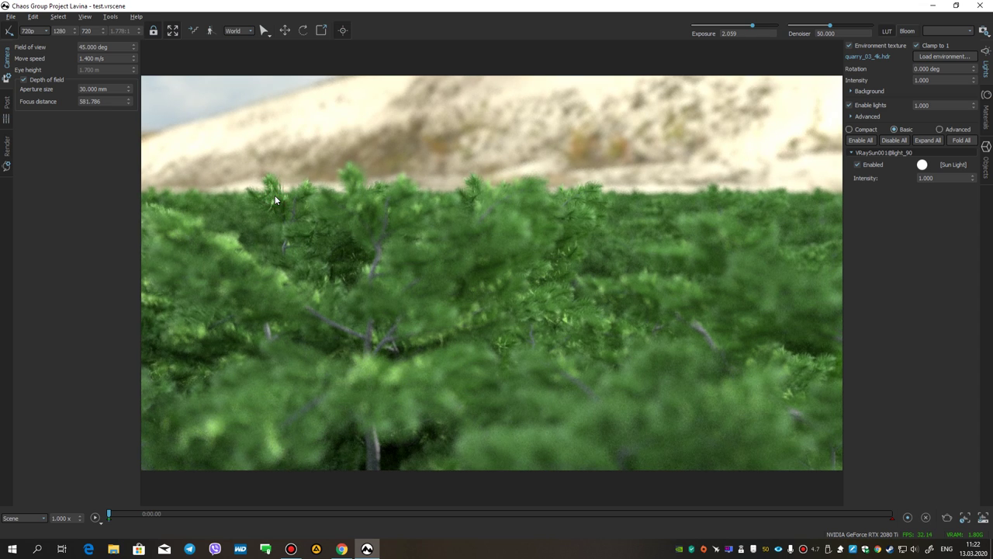
{"action": "left_click", "coordinate": [410, 133]}
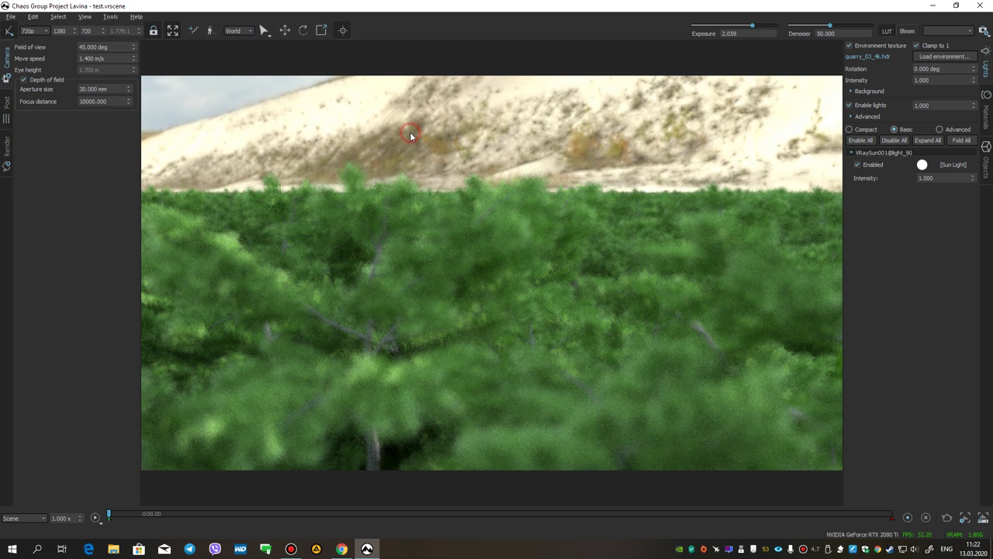
{"action": "left_click", "coordinate": [658, 195]}
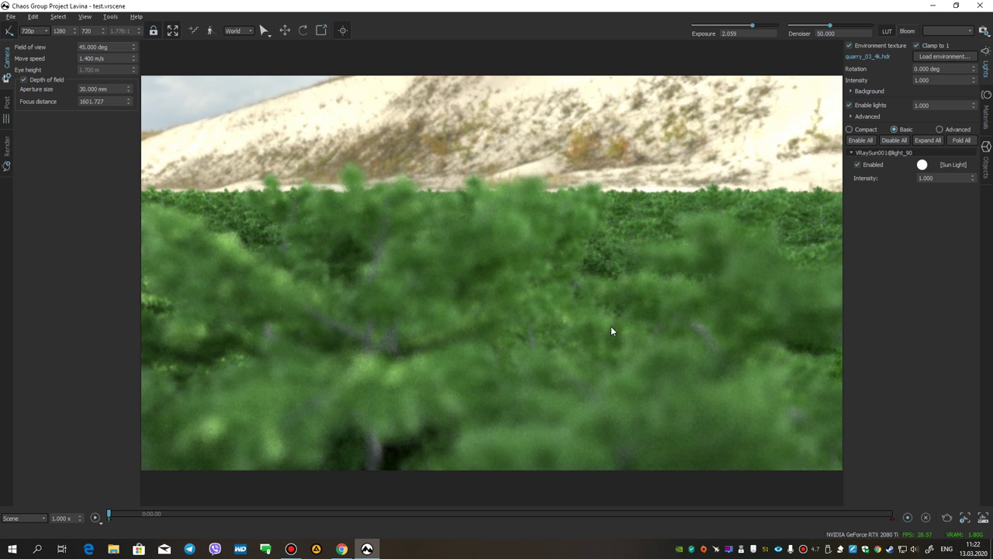
{"action": "left_click", "coordinate": [676, 439]}
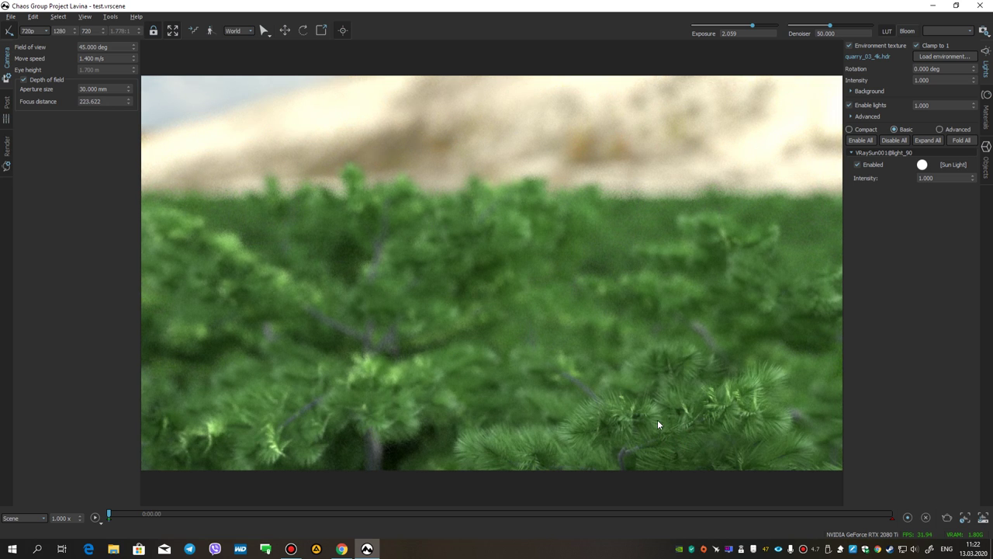
Set the depth of field aperture size to 5 mm and refocus on the foreground pine branches.
{"action": "left_click", "coordinate": [106, 89]}
{"action": "left_click_drag", "start_coordinate": [112, 87], "coordinate": [32, 84]}
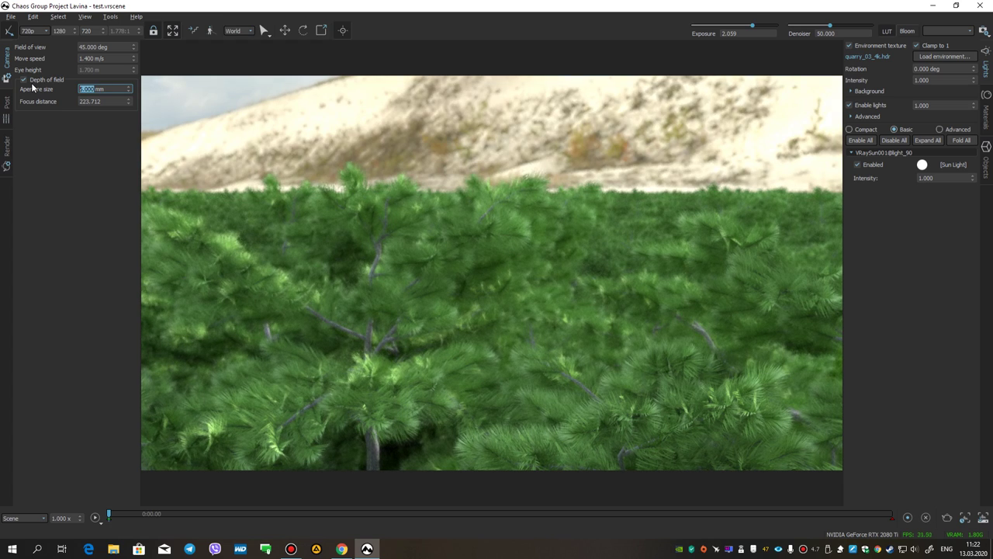
{"action": "left_click", "coordinate": [724, 409]}
Examine the whole forest from high above and set the focus on the distant tree canopy.
{"action": "left_click_drag", "start_coordinate": [423, 292], "coordinate": [511, 328]}
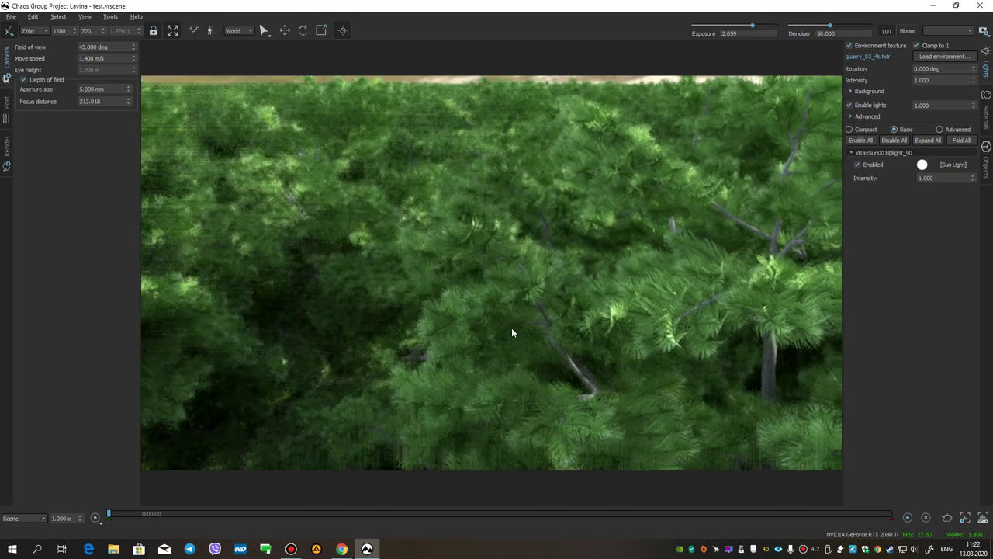
{"action": "scroll", "coordinate": [512, 328], "scroll_direction": "down", "scroll_amount": 4}
{"action": "left_click", "coordinate": [508, 303]}
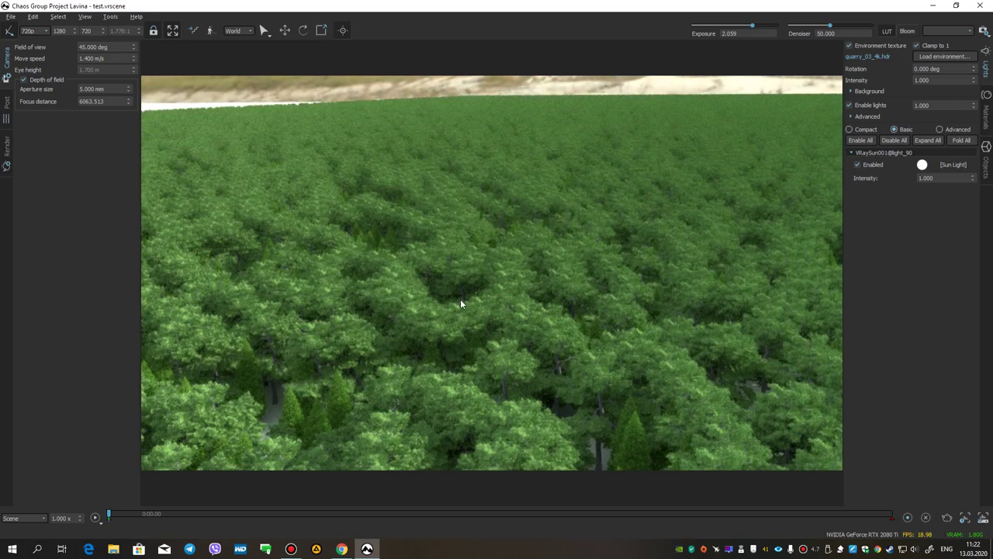
{"action": "left_click_drag", "start_coordinate": [460, 300], "coordinate": [468, 306]}
{"action": "scroll", "coordinate": [469, 305], "scroll_direction": "down", "scroll_amount": 5}
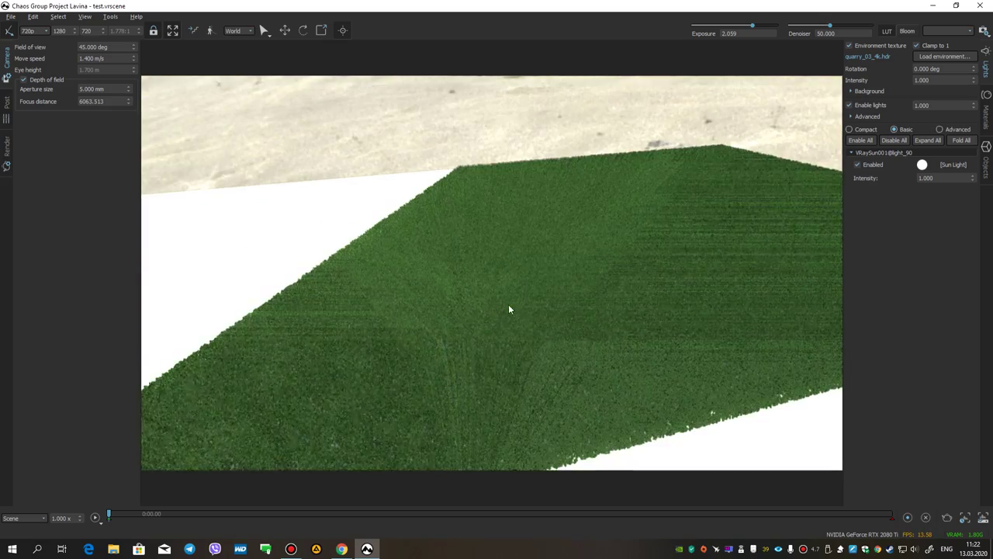
{"action": "scroll", "coordinate": [482, 311], "scroll_direction": "up", "scroll_amount": 6}
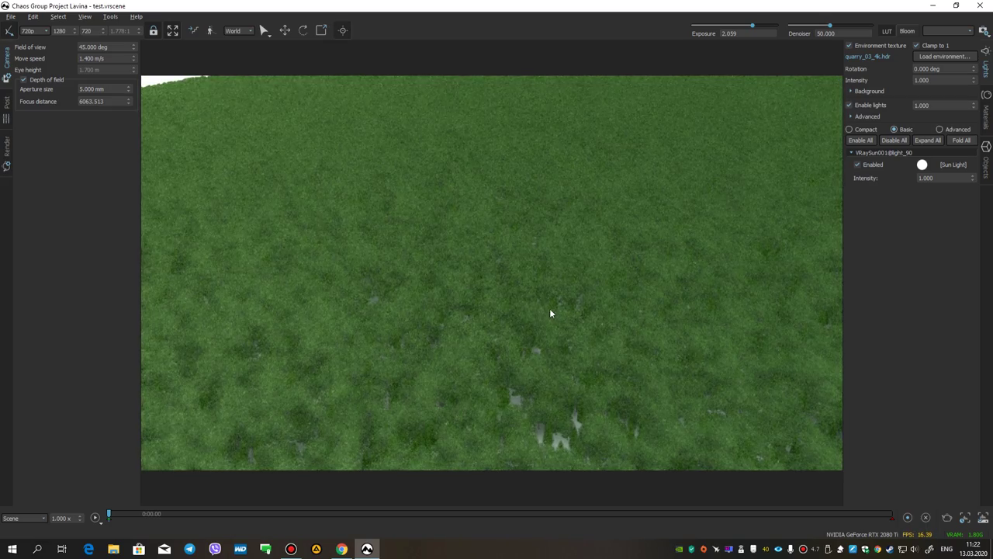
{"action": "left_click", "coordinate": [484, 319]}
{"action": "right_click_drag", "start_coordinate": [494, 267], "coordinate": [470, 344]}
{"action": "left_click", "coordinate": [511, 355]}
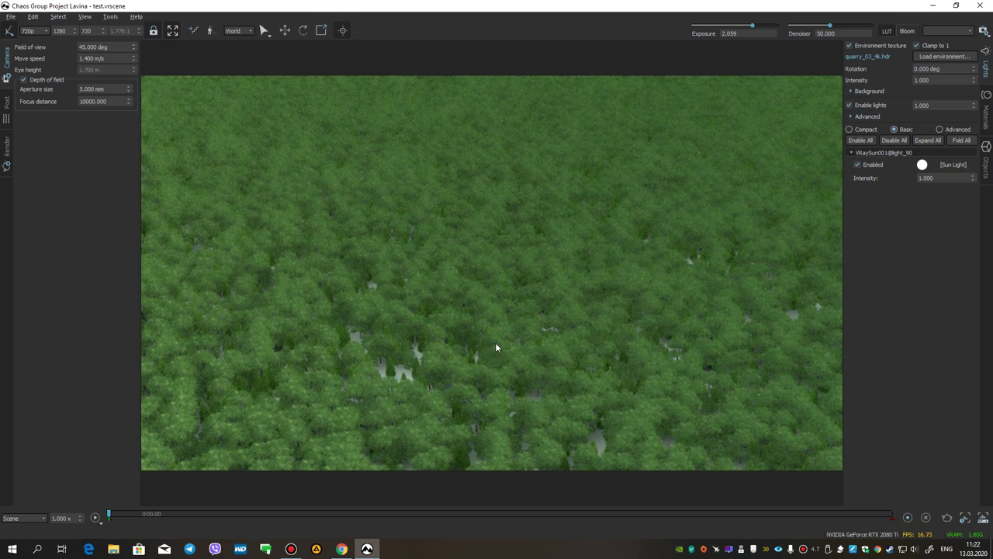
Turn depth of field off and examine the forest canopy from above and the pine branches up close.
{"action": "left_click", "coordinate": [24, 80]}
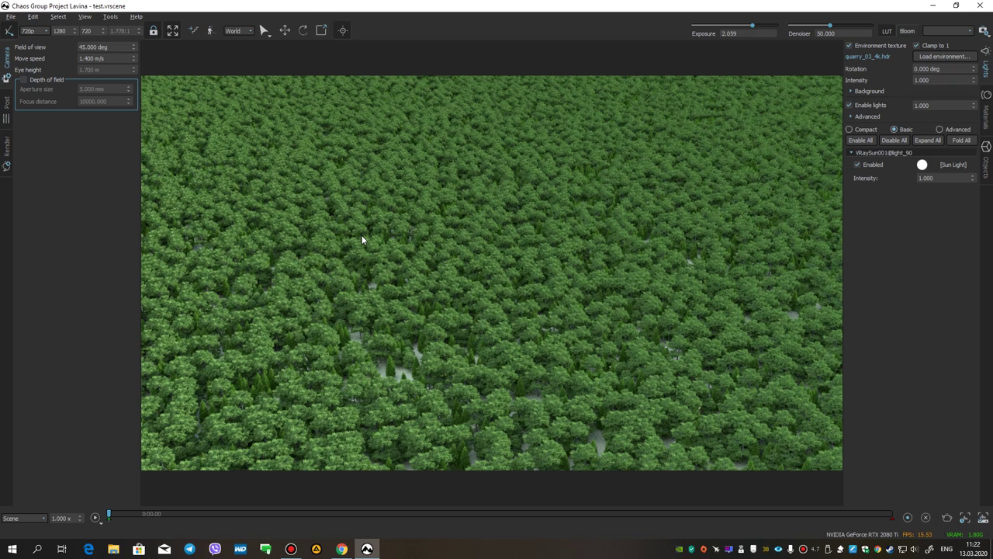
{"action": "scroll", "coordinate": [467, 333], "scroll_direction": "up", "scroll_amount": 5}
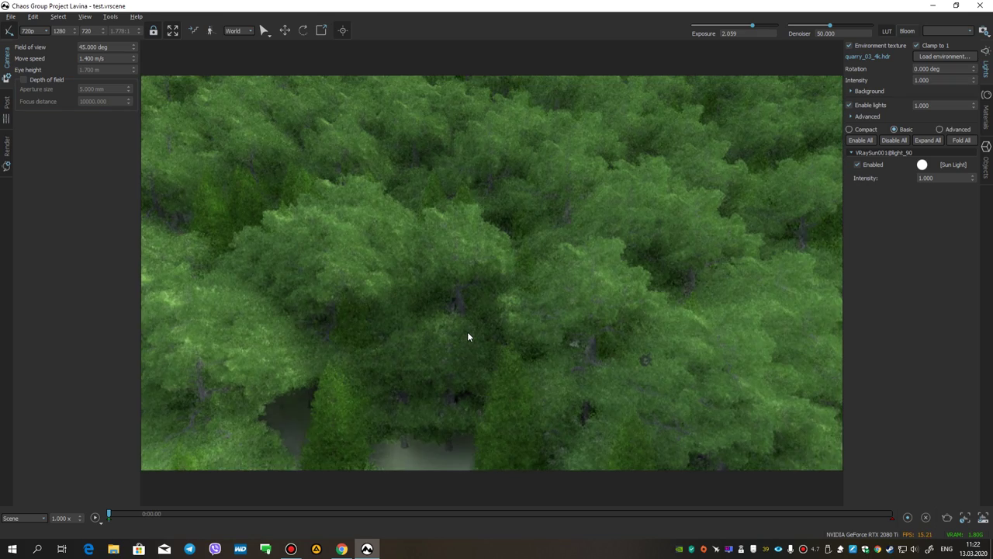
{"action": "scroll", "coordinate": [467, 332], "scroll_direction": "up", "scroll_amount": 5}
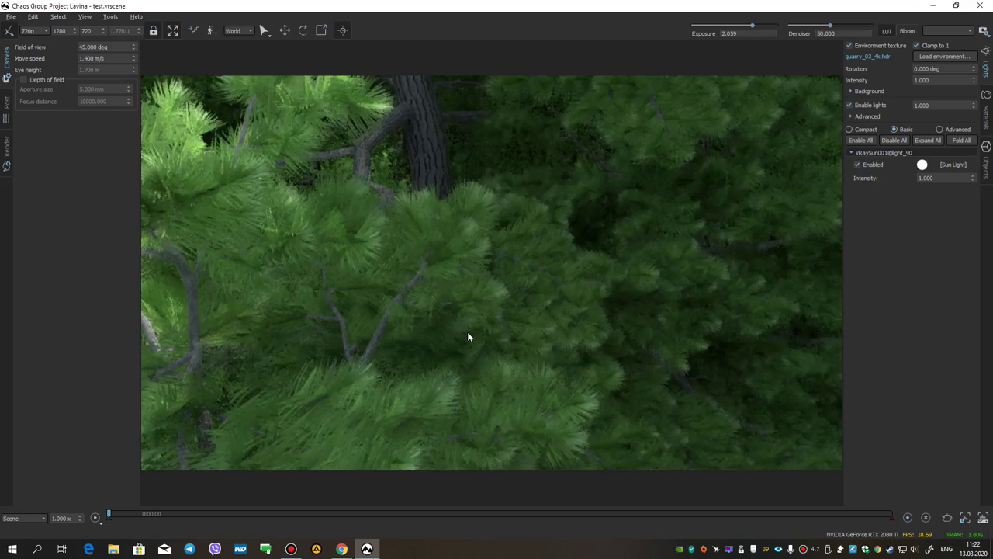
{"action": "scroll", "coordinate": [467, 331], "scroll_direction": "up", "scroll_amount": 1}
{"action": "left_click_drag", "start_coordinate": [468, 332], "coordinate": [338, 160]}
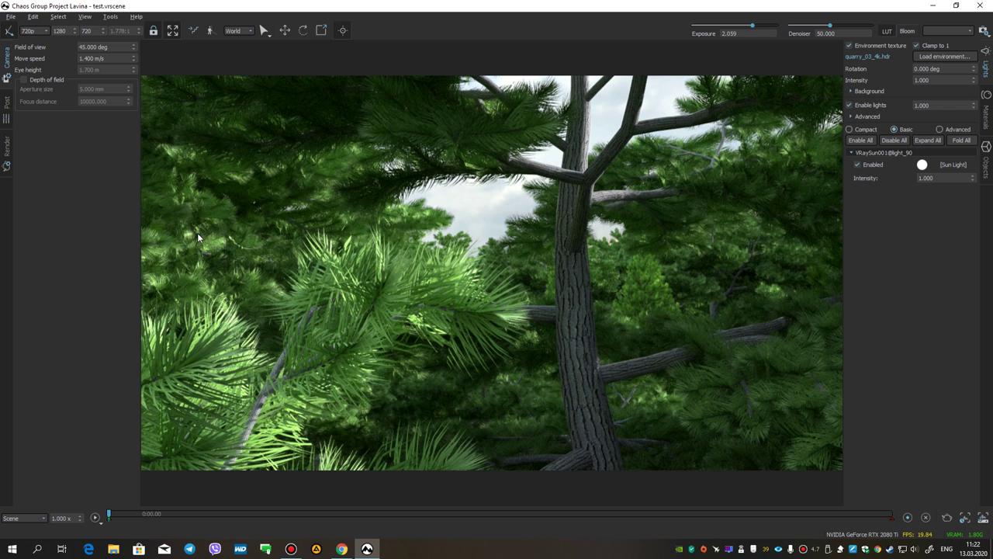
Turn depth of field back on and focus on the pine trunk behind the bright foreground branch.
{"action": "left_click", "coordinate": [24, 81]}
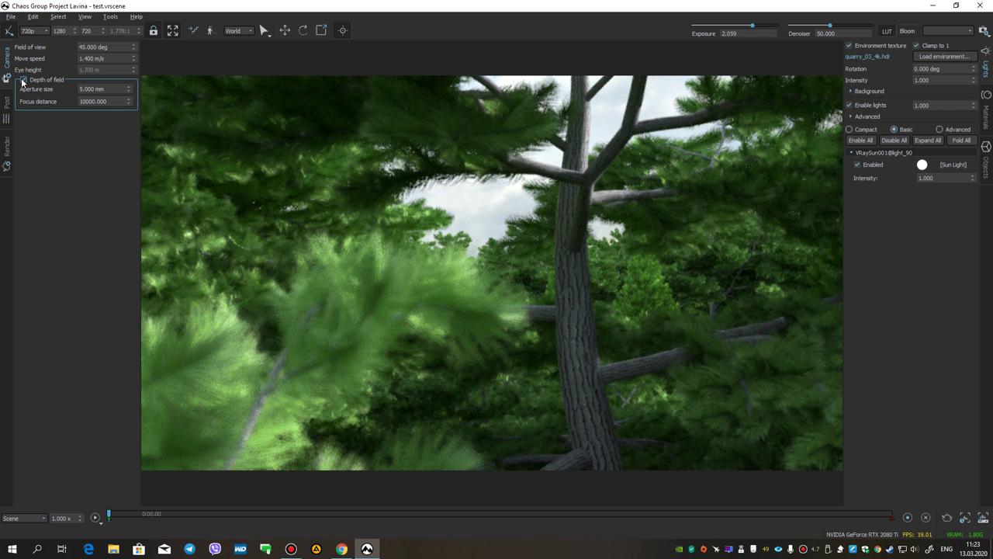
{"action": "left_click", "coordinate": [574, 279]}
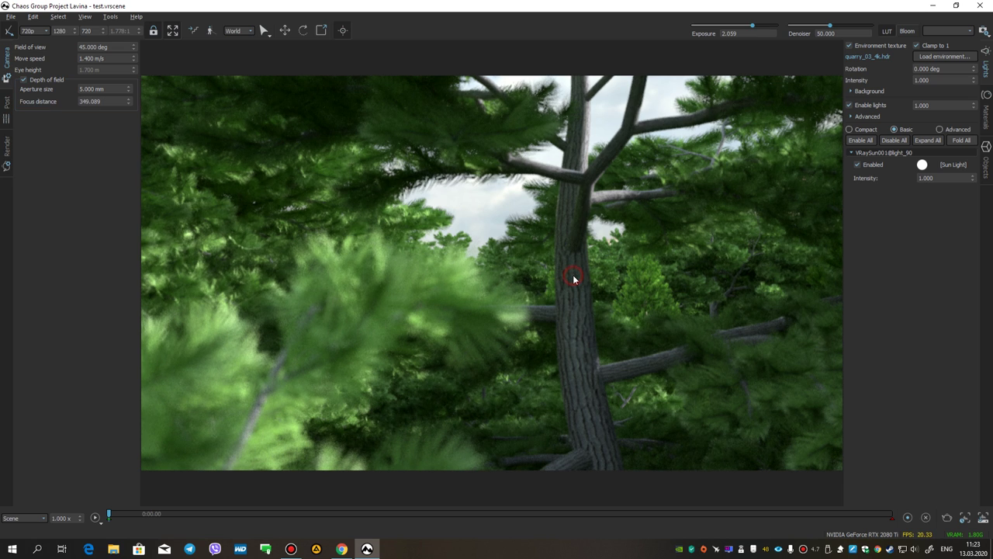